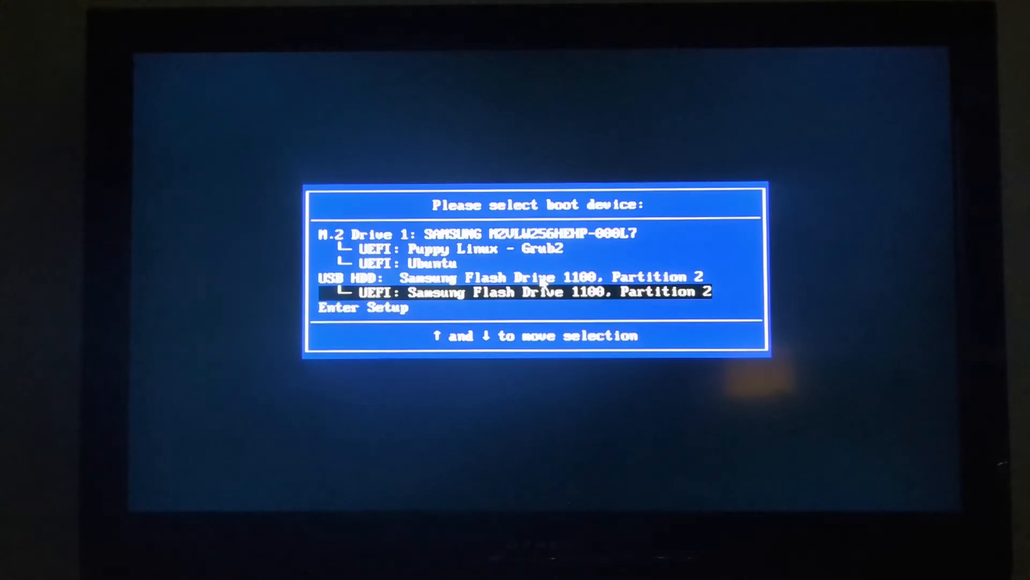
Move the firmware boot-menu highlight between the Puppy Grub2 entry and the Samsung flash drive entry
key("Up")
key("Up")
key("Up")
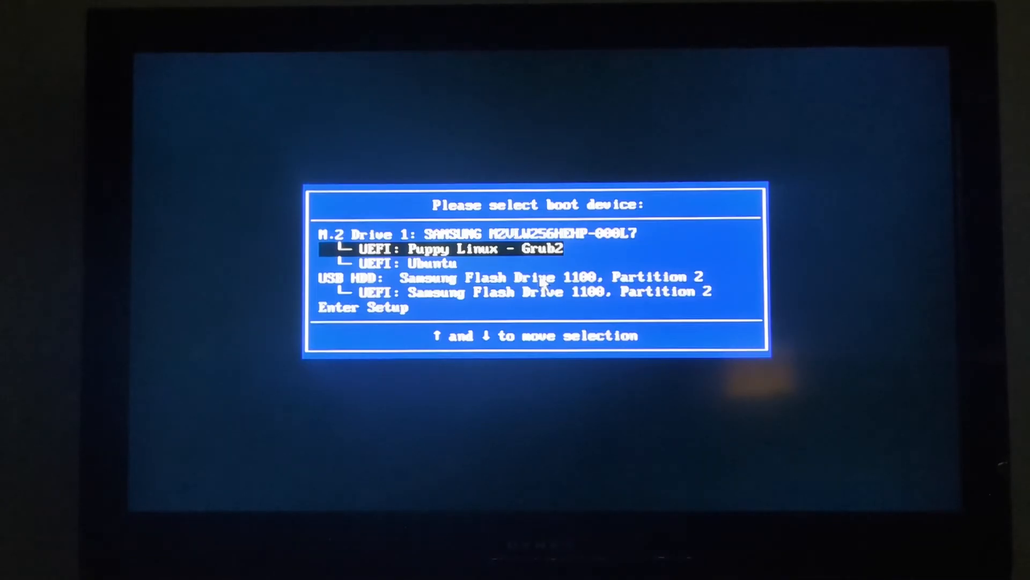
key("Down")
key("Down")
key("Down")
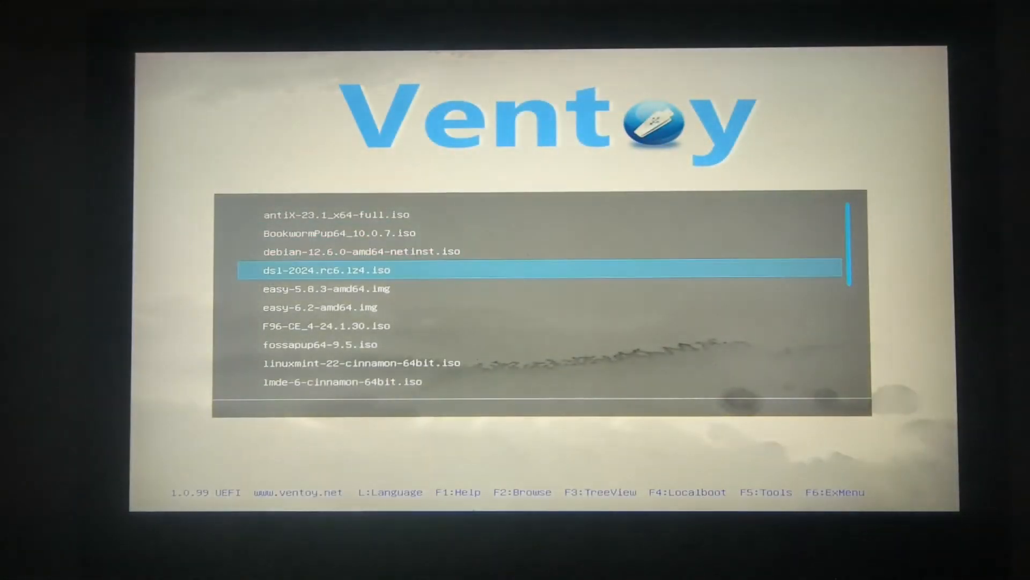
Select BookwormPup64_10.0.7.iso in the Ventoy image list and bring up its boot options
key("Down")
key("Down")
key("Down")
key("Down")
key("Down")
key("Down")
key("Down")
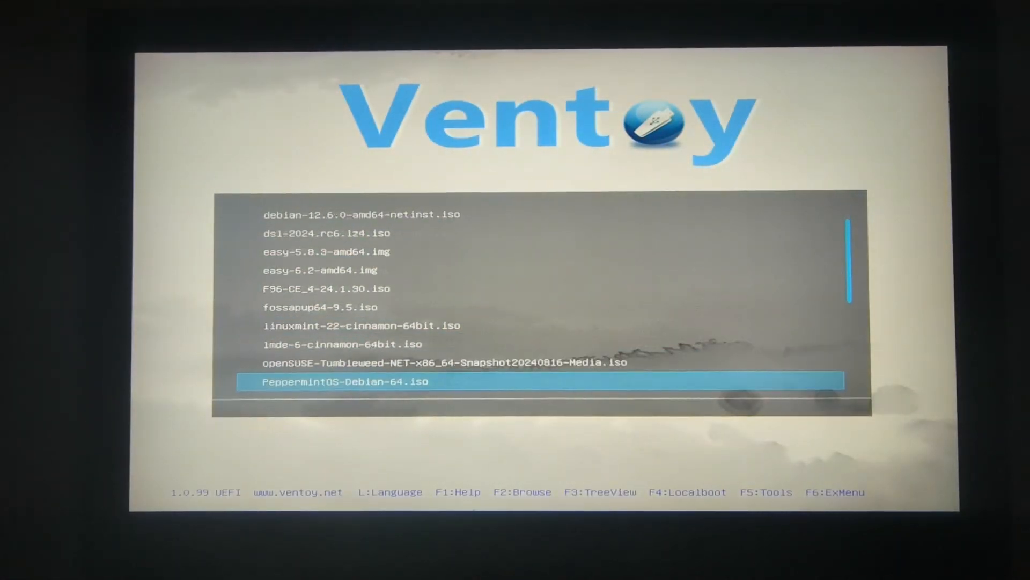
key("Up")
key("Up")
key("Page_Up")
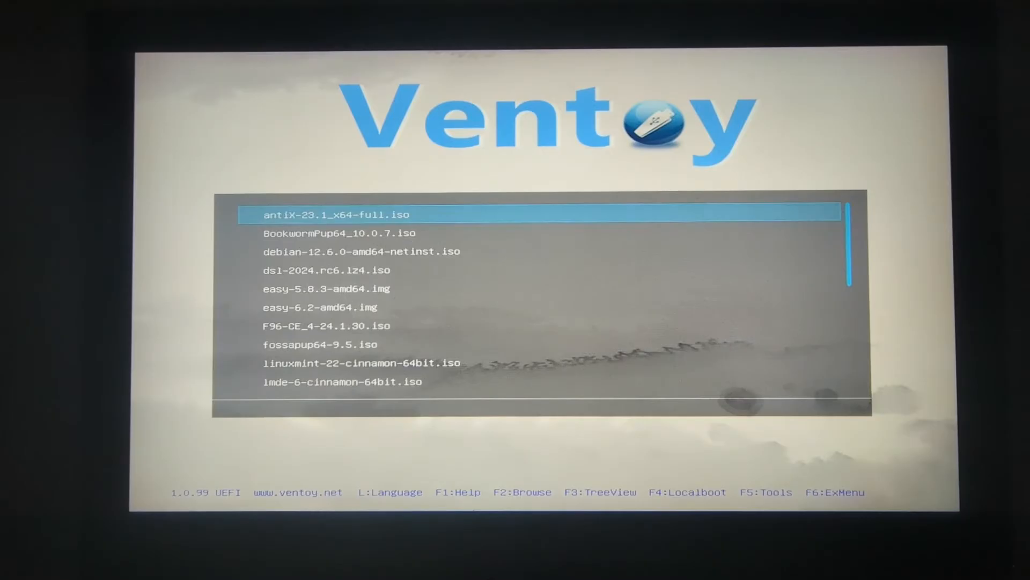
key("Down")
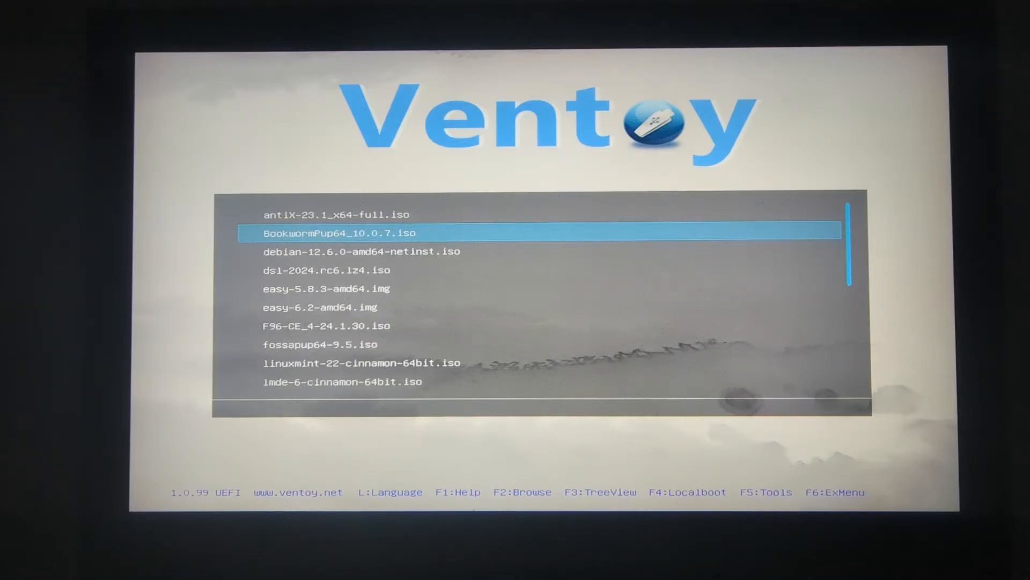
key("Down")
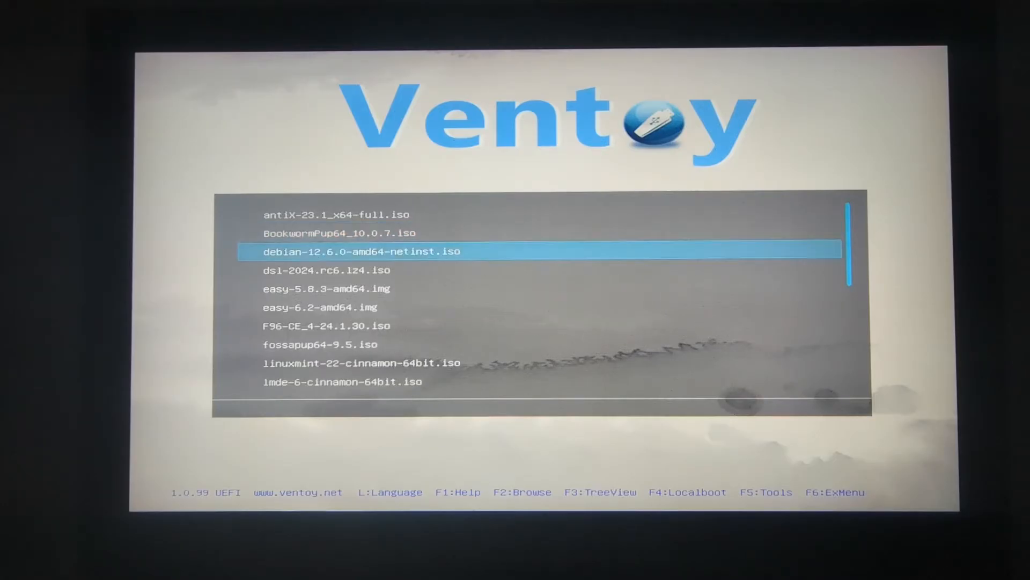
key("Up")
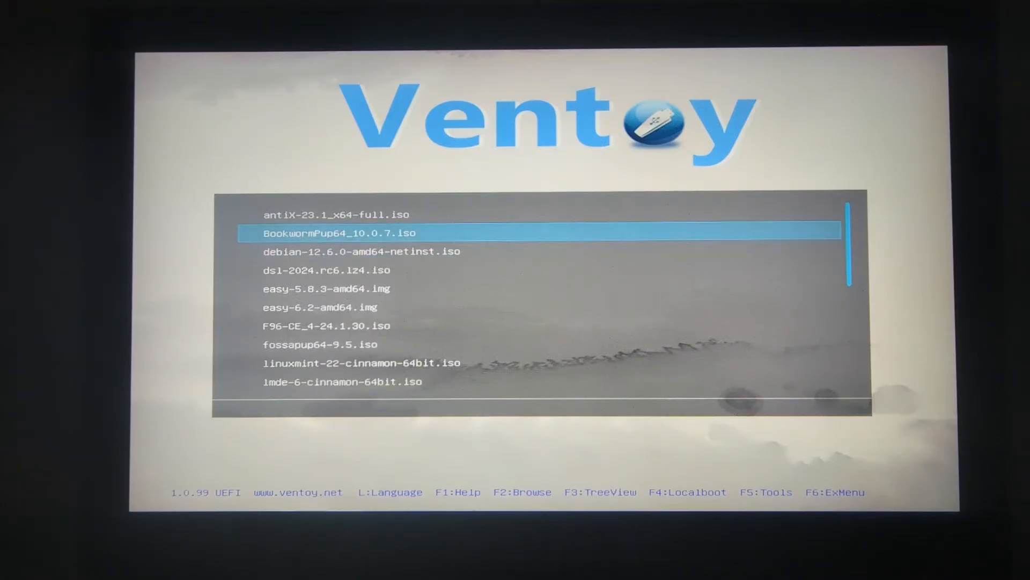
key("Return")
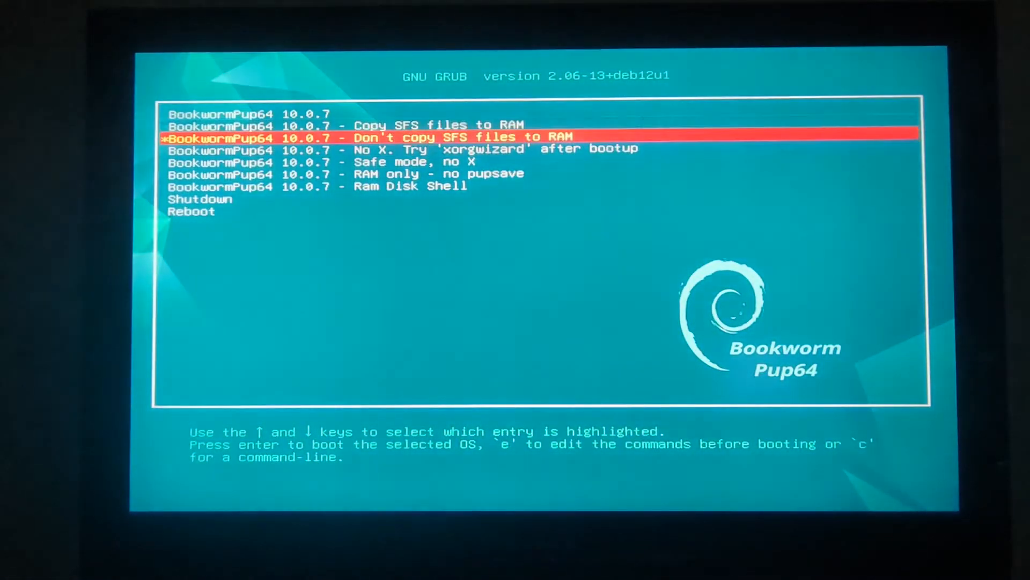
key("Down")
key("Down")
key("Down")
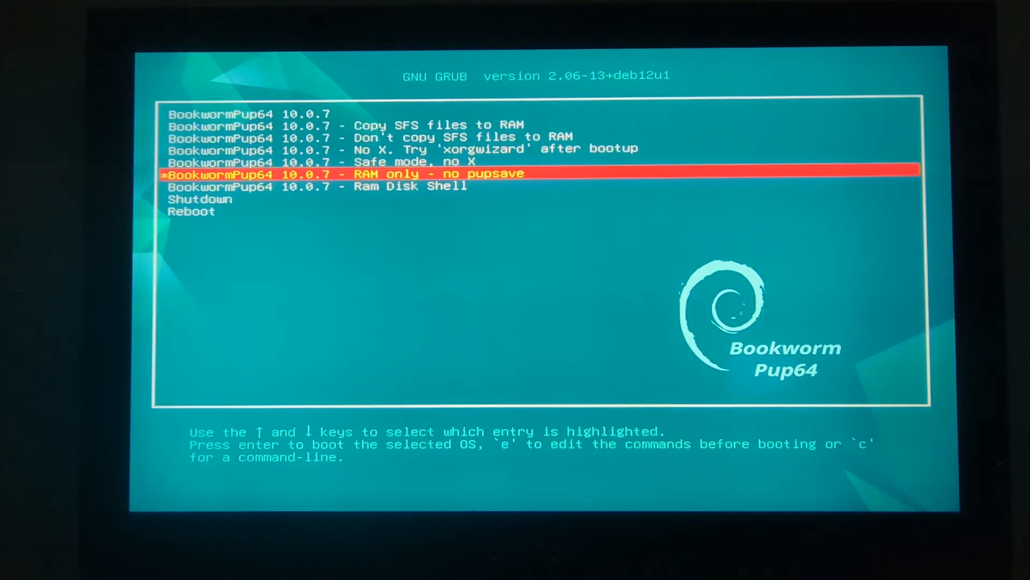
Boot the 'BookwormPup64 10.0.7 - RAM only - no pupsave' GRUB entry
key("Return")
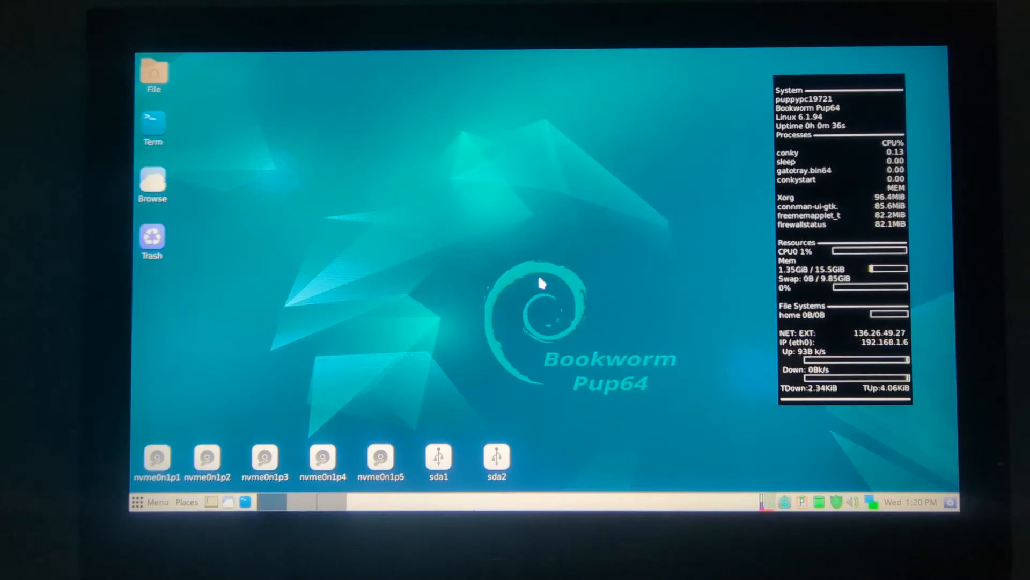
Launch GParted from the desktop System menu on the internal nvme0n1 drive
right_click(538, 274)
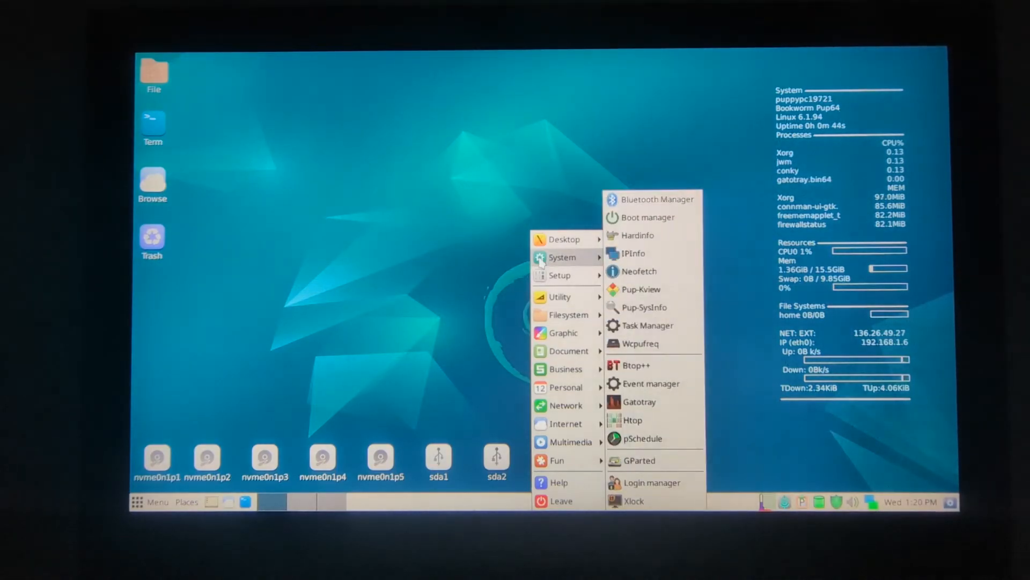
mouse_move(564, 256)
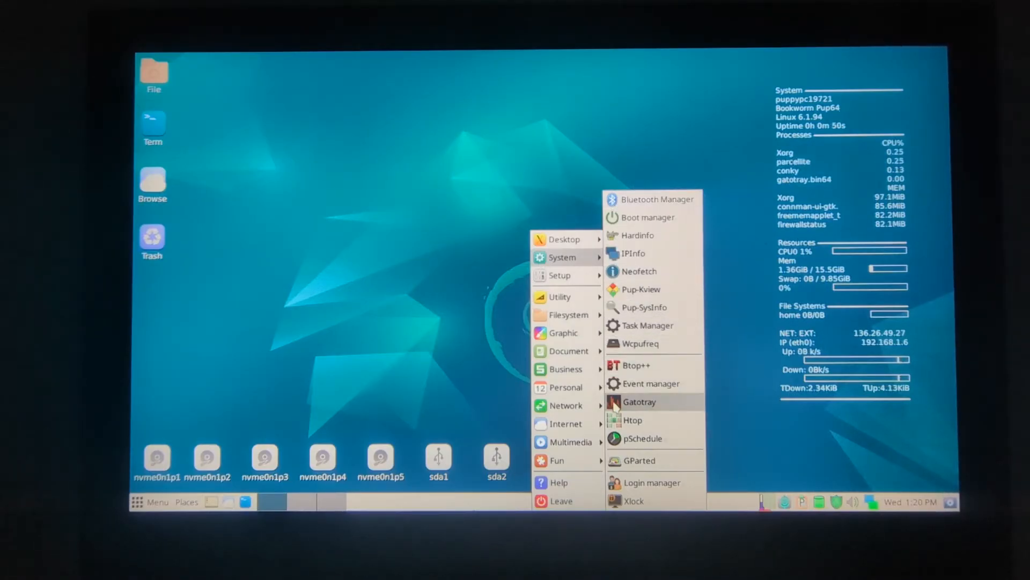
left_click(615, 464)
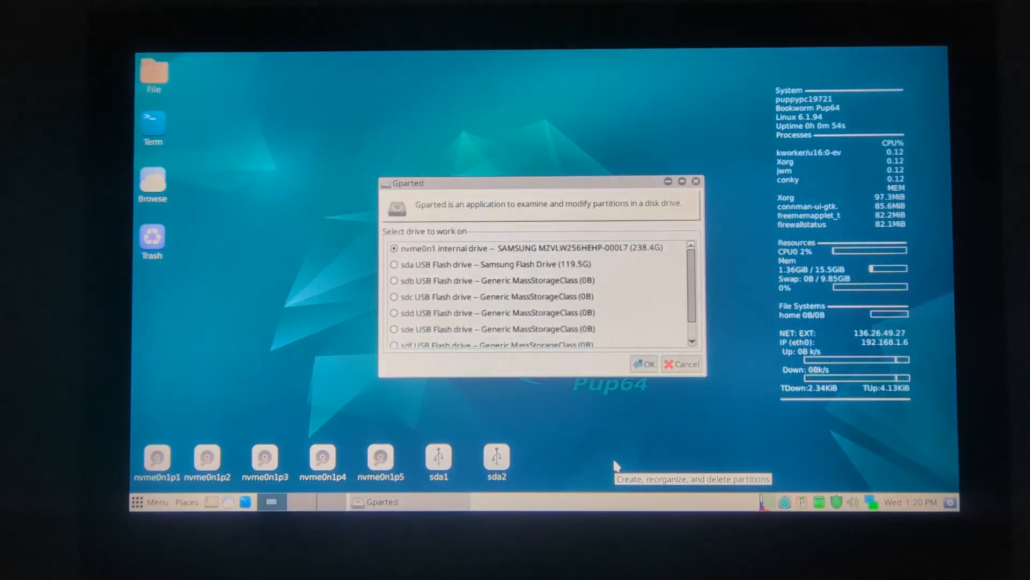
left_click(646, 365)
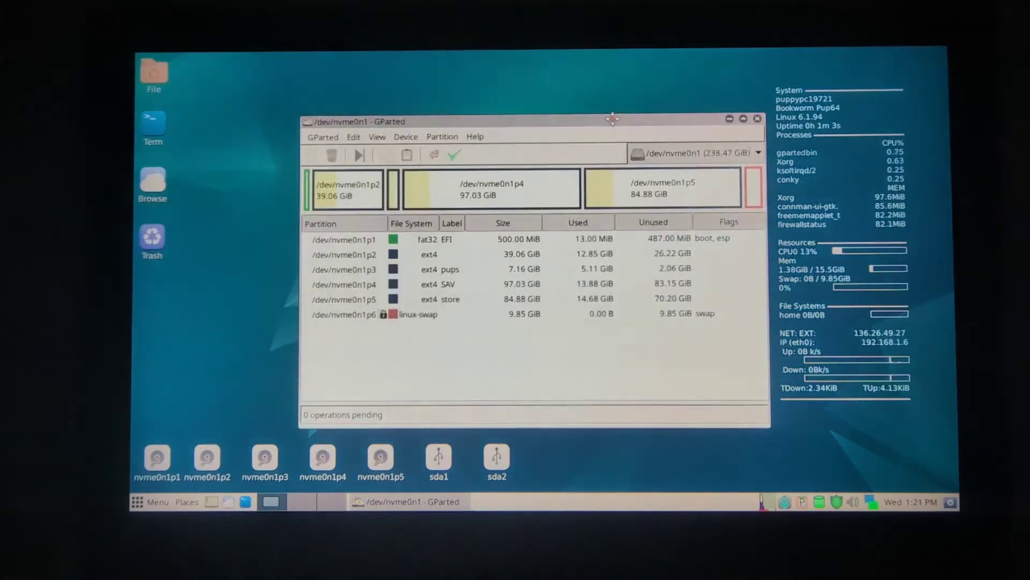
Swapoff the linux-swap partition /dev/nvme0n1p6 on the NVMe drive
left_click_drag(612, 129, 592, 109)
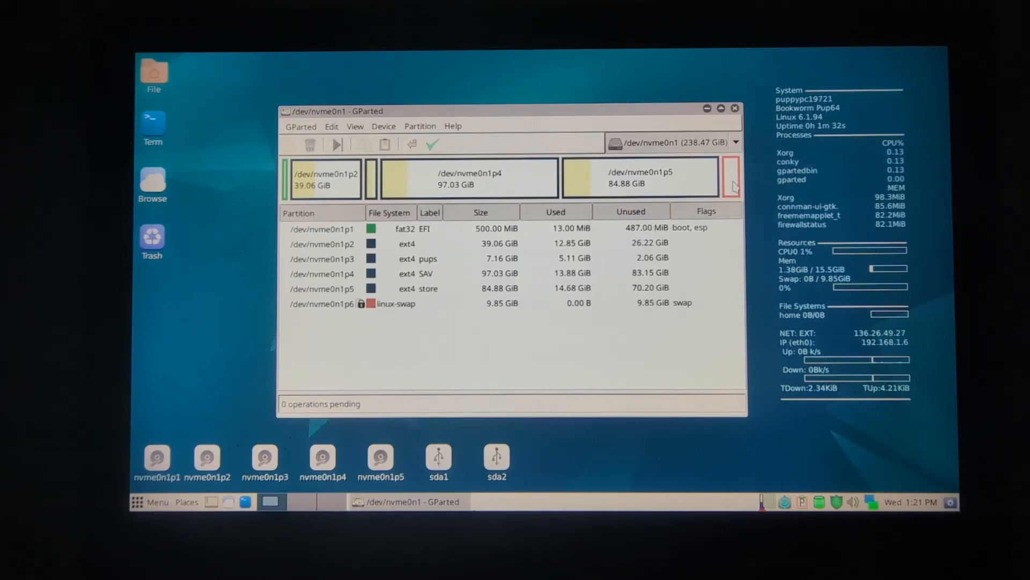
right_click(735, 187)
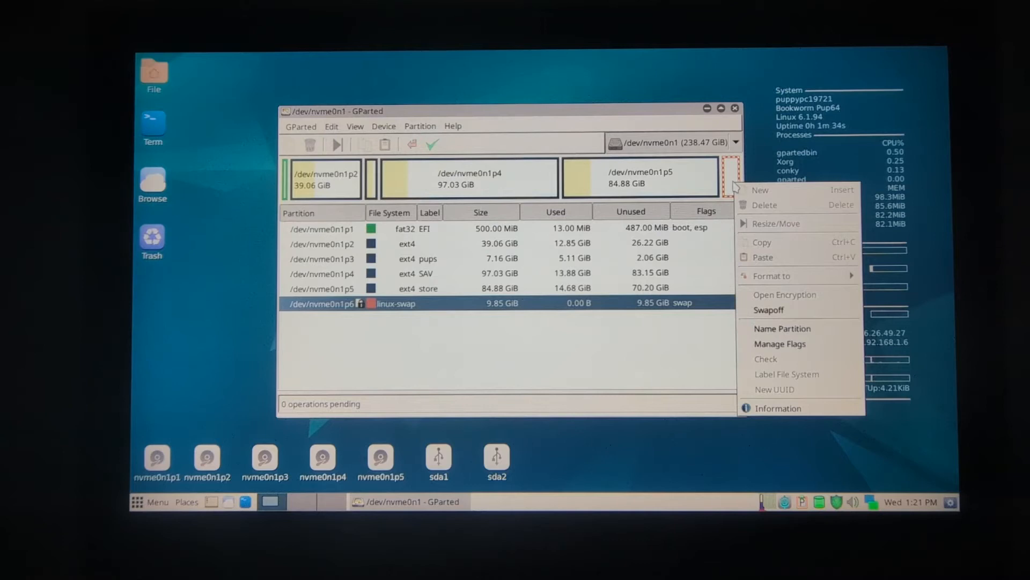
left_click(769, 310)
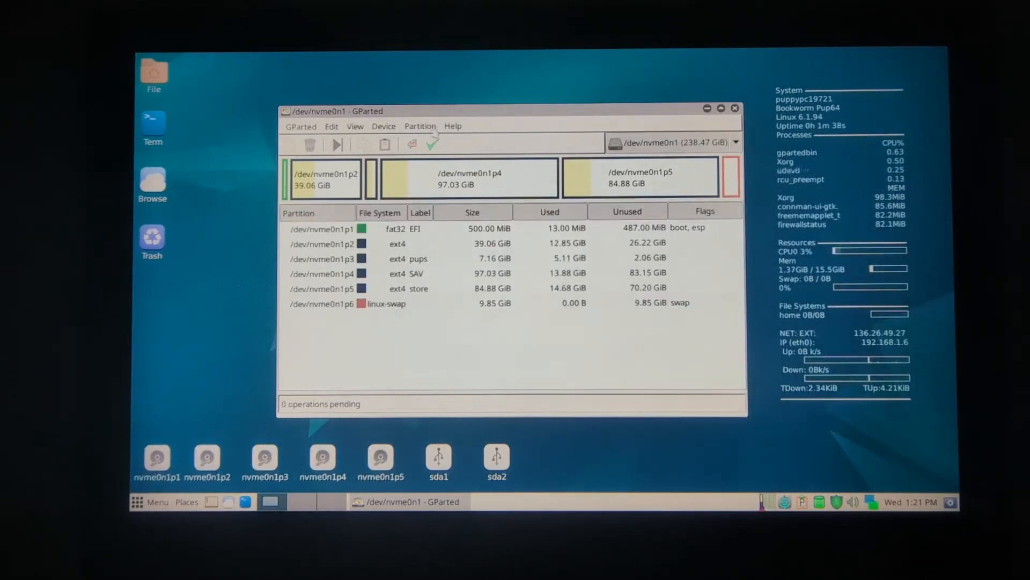
Create a new gpt partition table on /dev/nvme0n1, leaving the whole drive unallocated
left_click(385, 126)
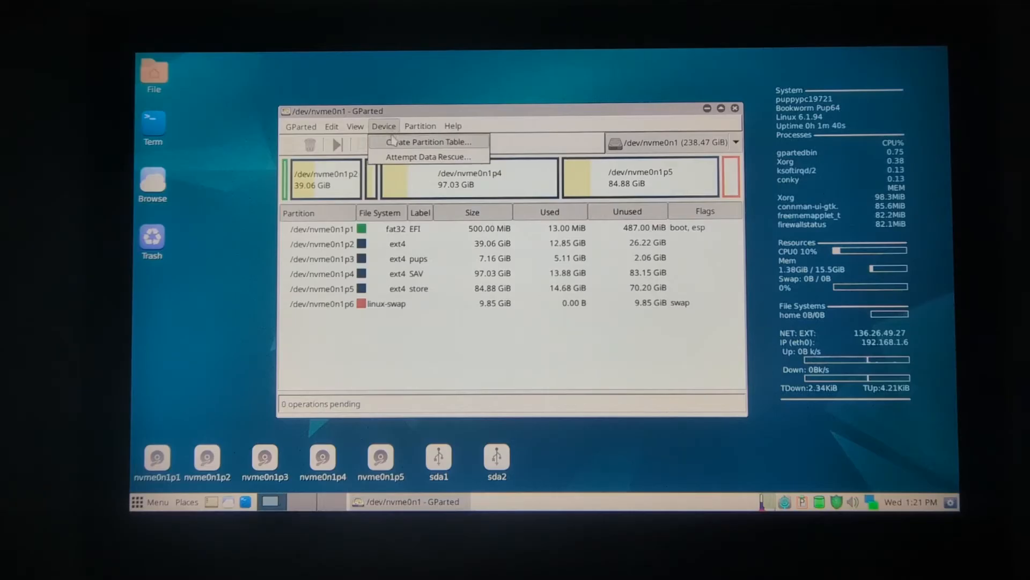
left_click(396, 144)
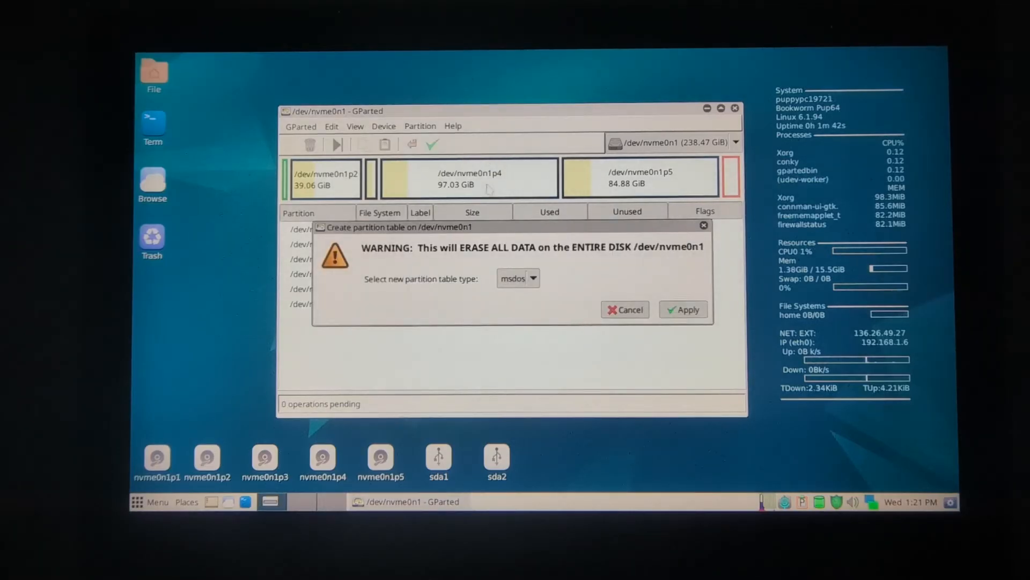
left_click(534, 279)
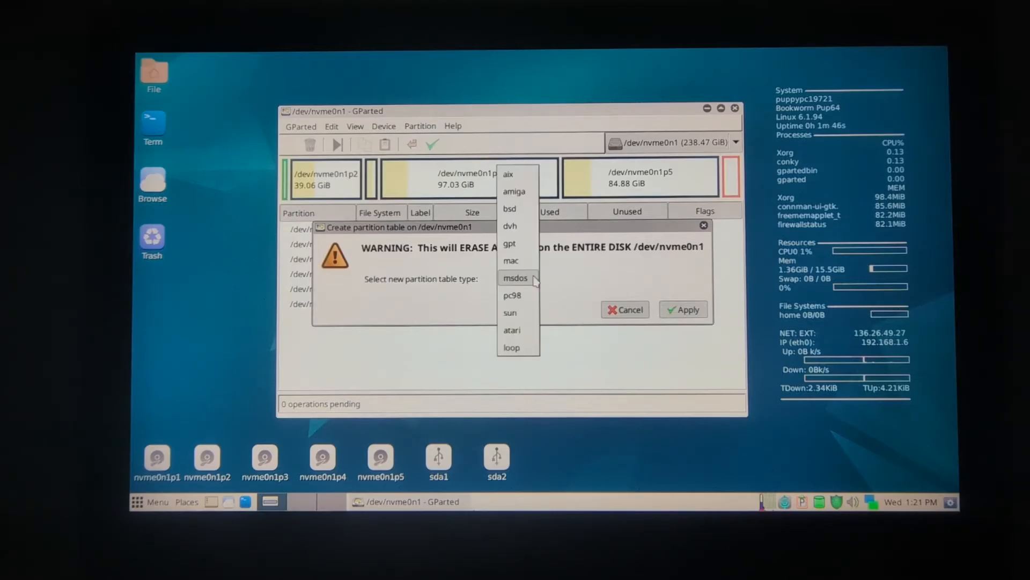
left_click(526, 248)
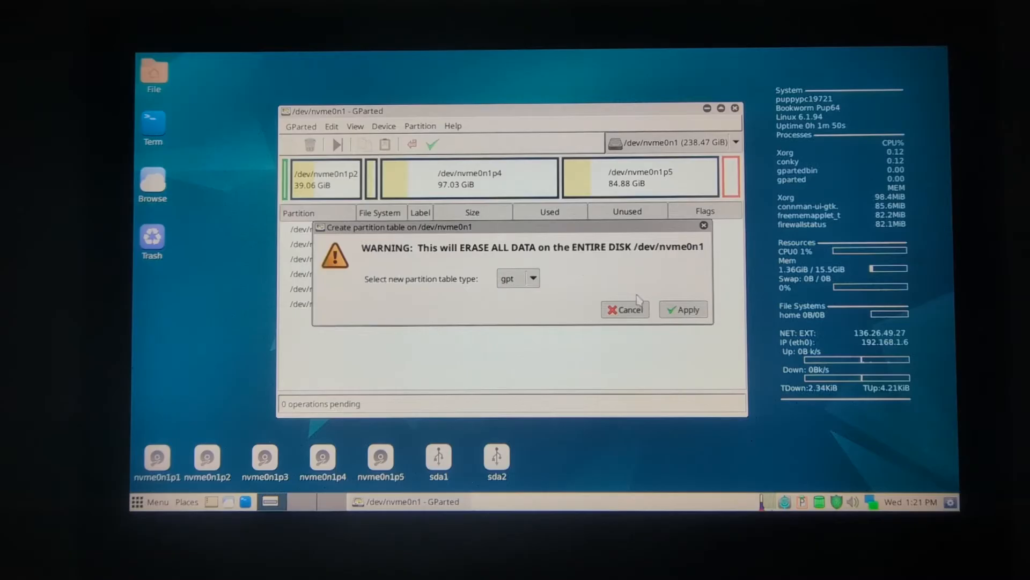
left_click(683, 309)
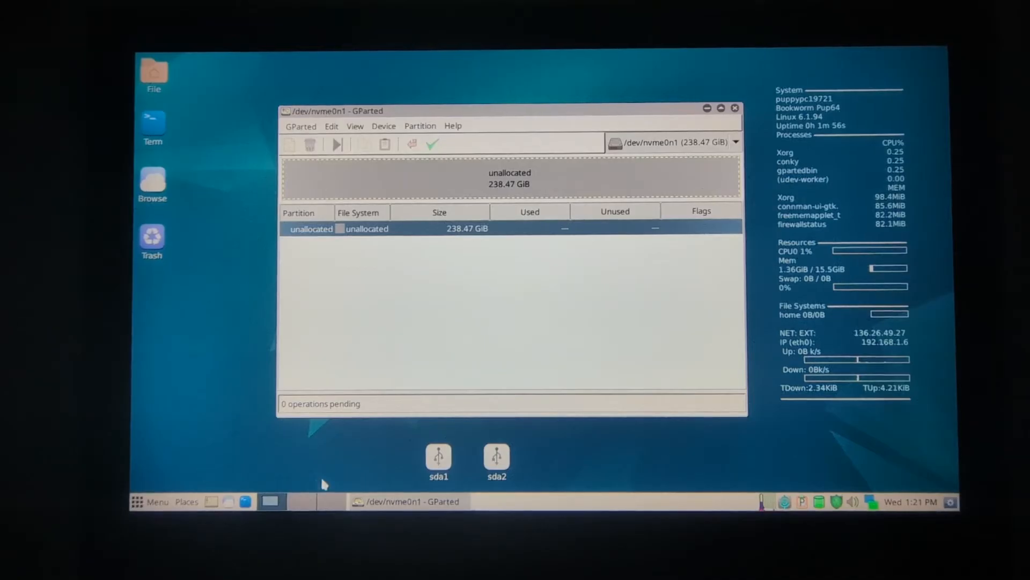
Add a pending 500 MiB fat32 partition labelled EFI at the start of the drive
right_click(366, 190)
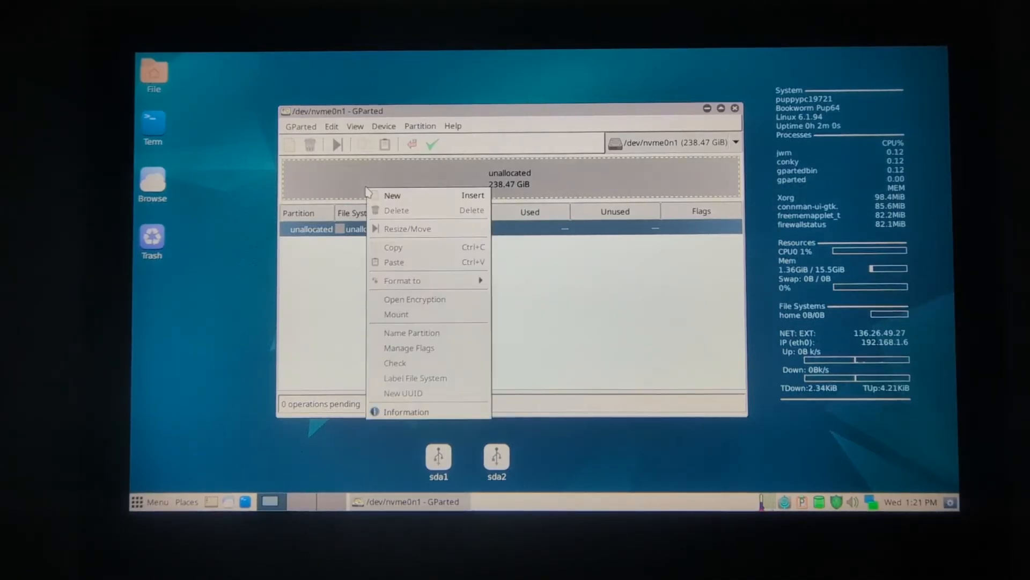
left_click(387, 196)
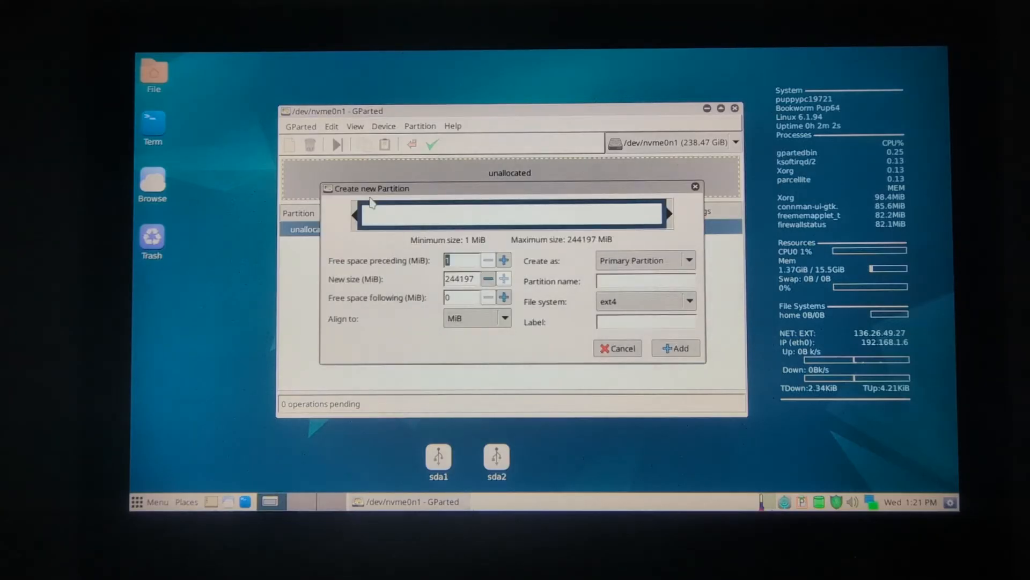
left_click(625, 312)
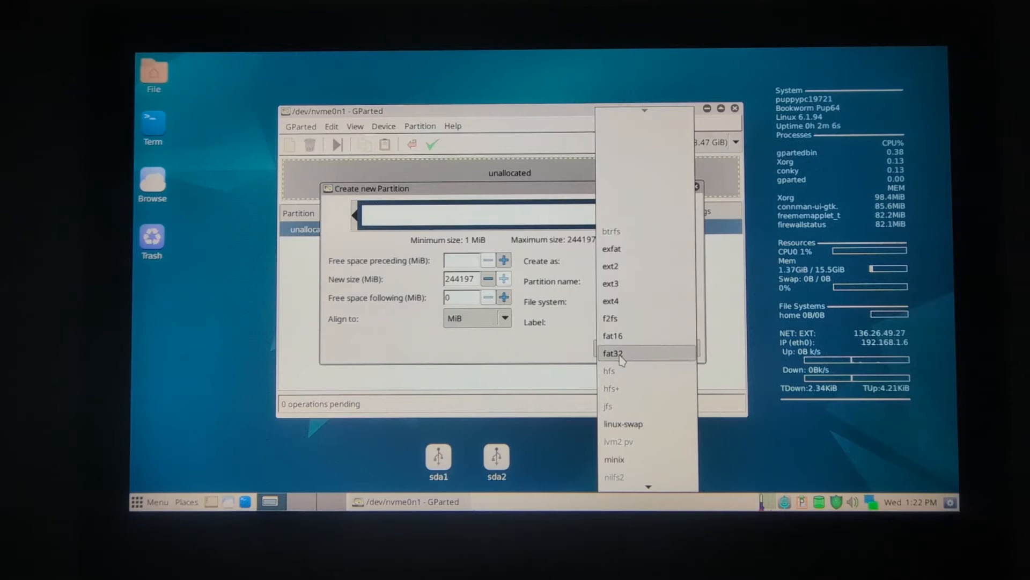
left_click(621, 355)
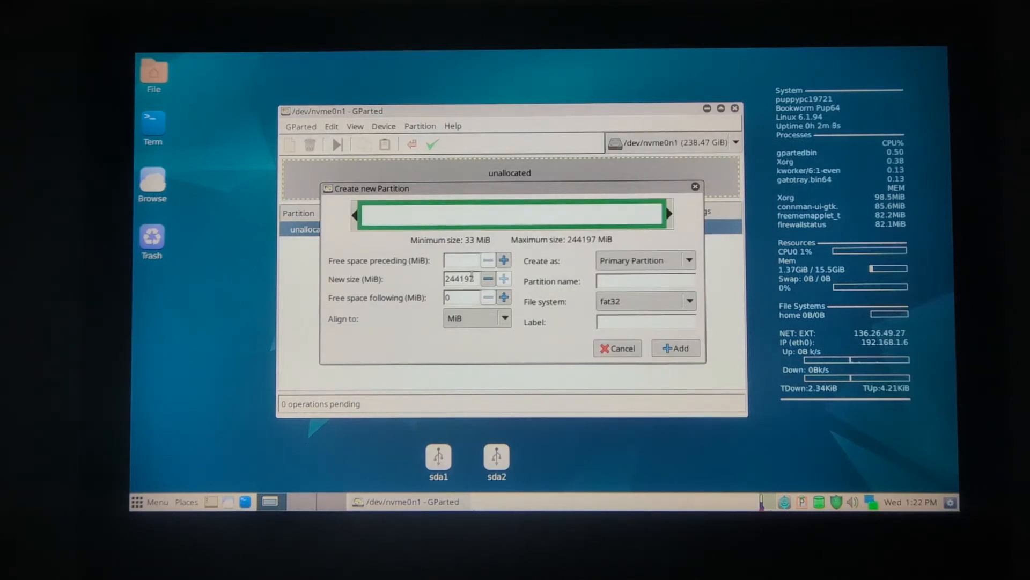
left_click_drag(473, 278, 417, 279)
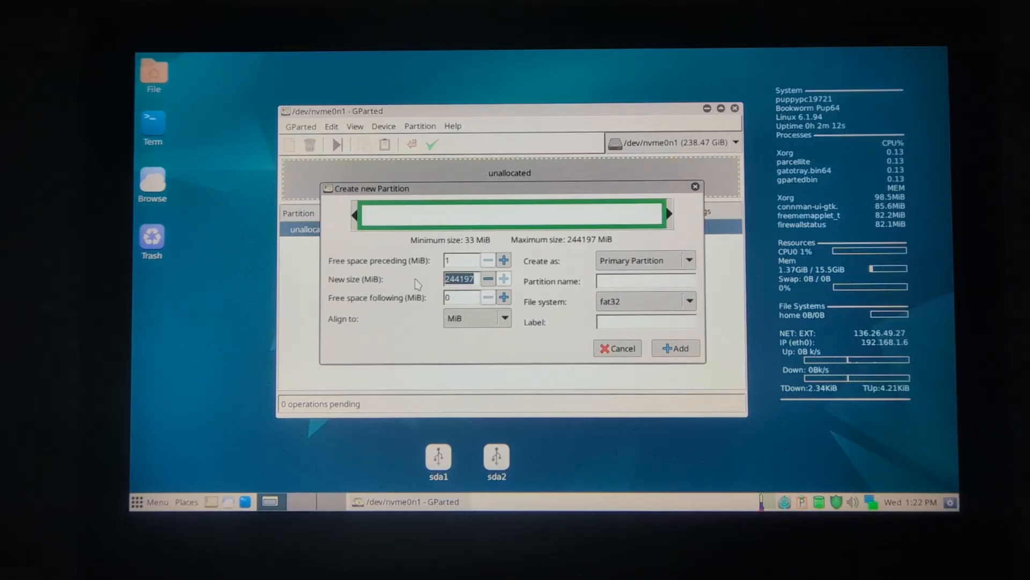
type("500")
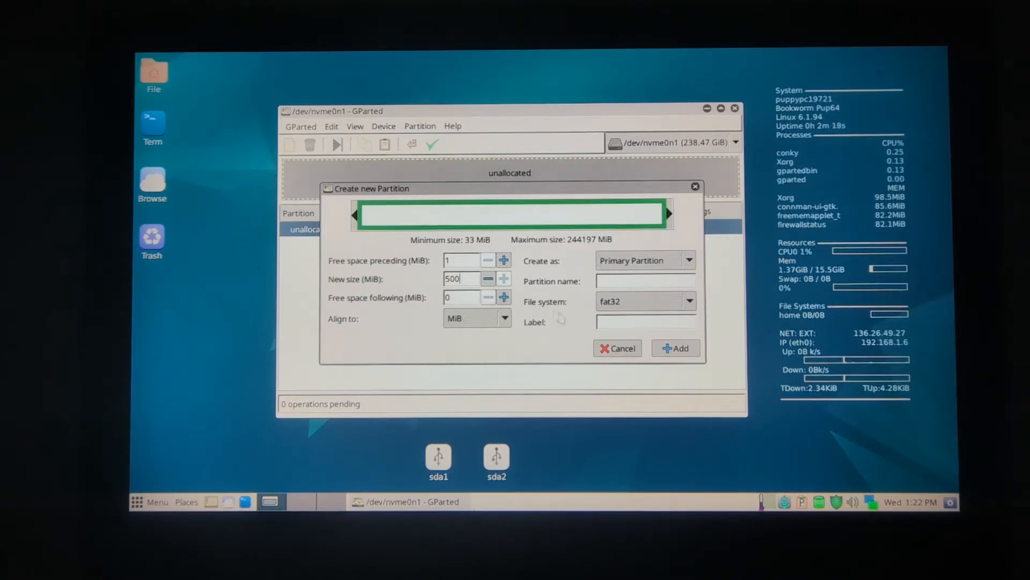
left_click(636, 322)
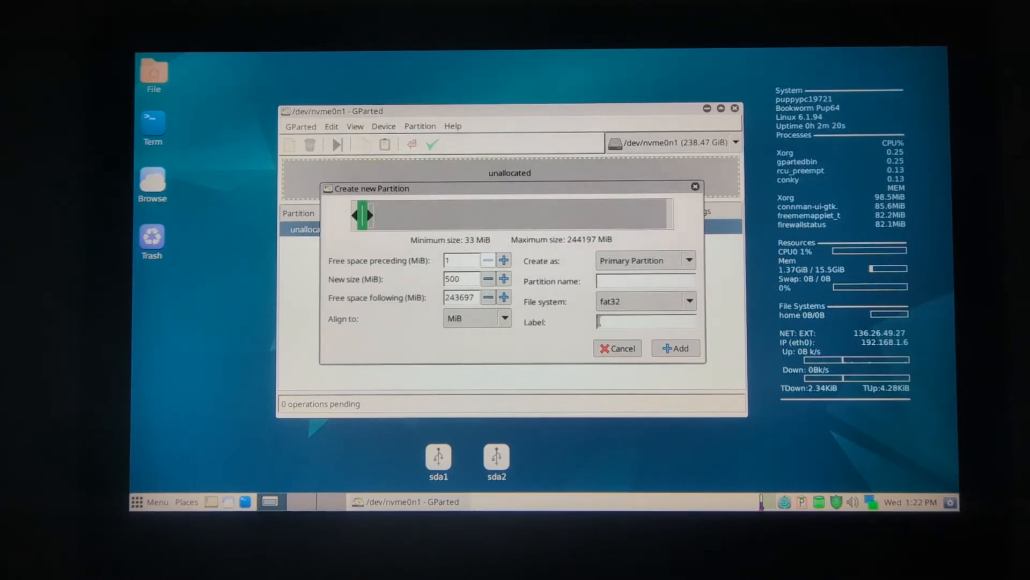
type("EFI")
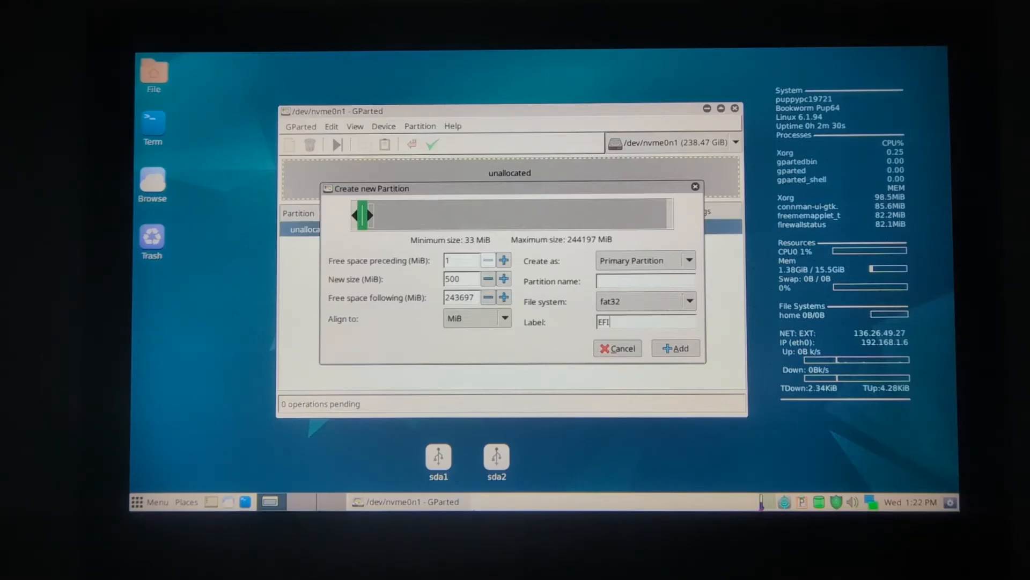
key("Return")
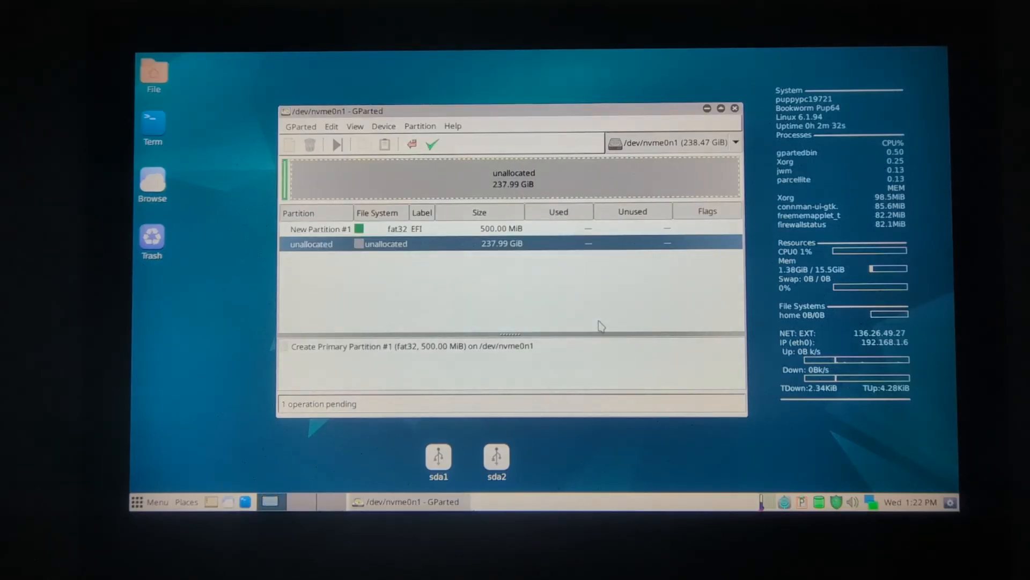
Add a pending 4000 MiB ext4 partition labelled pups after EFI
right_click(430, 187)
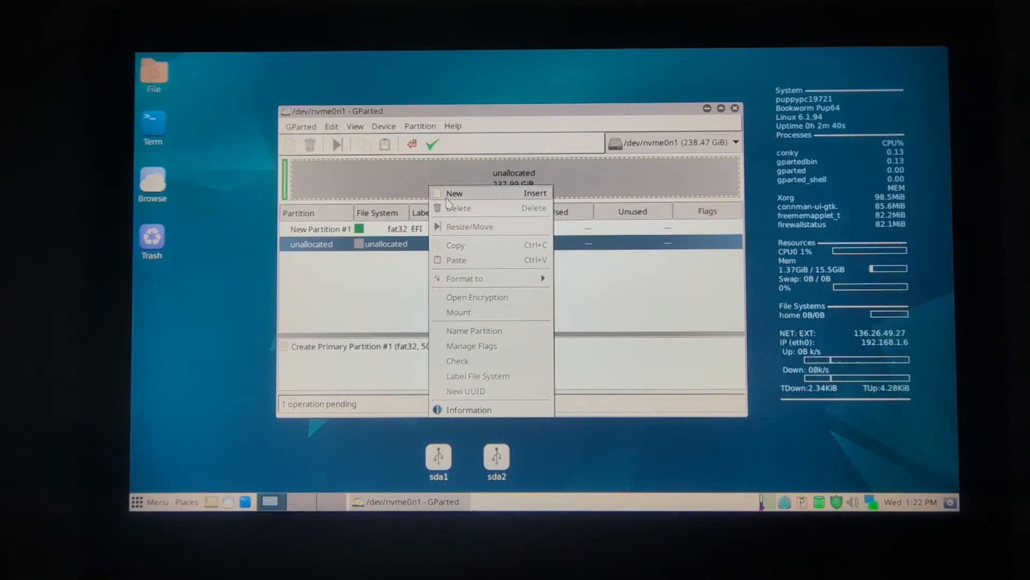
left_click(447, 198)
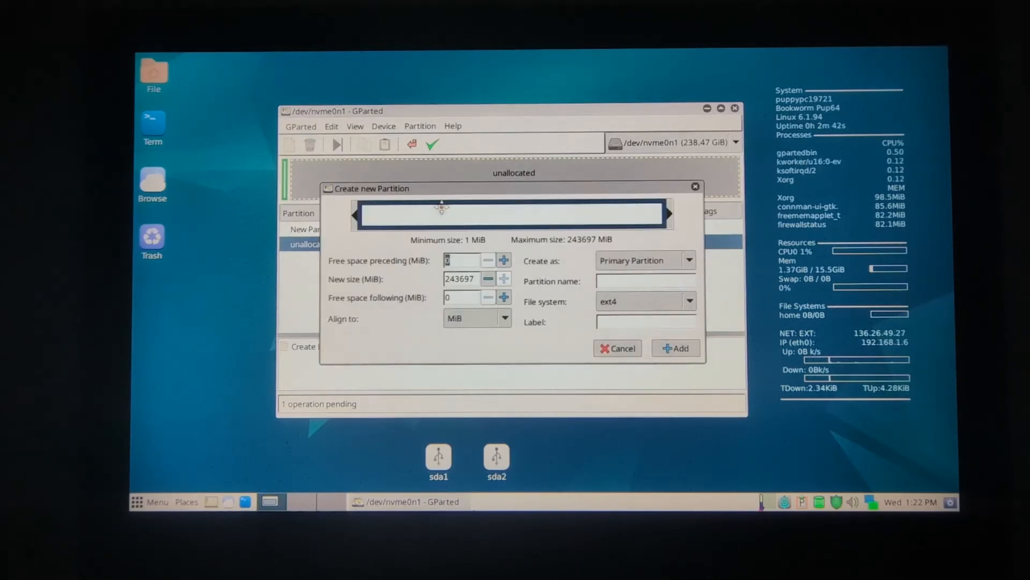
double_click(460, 279)
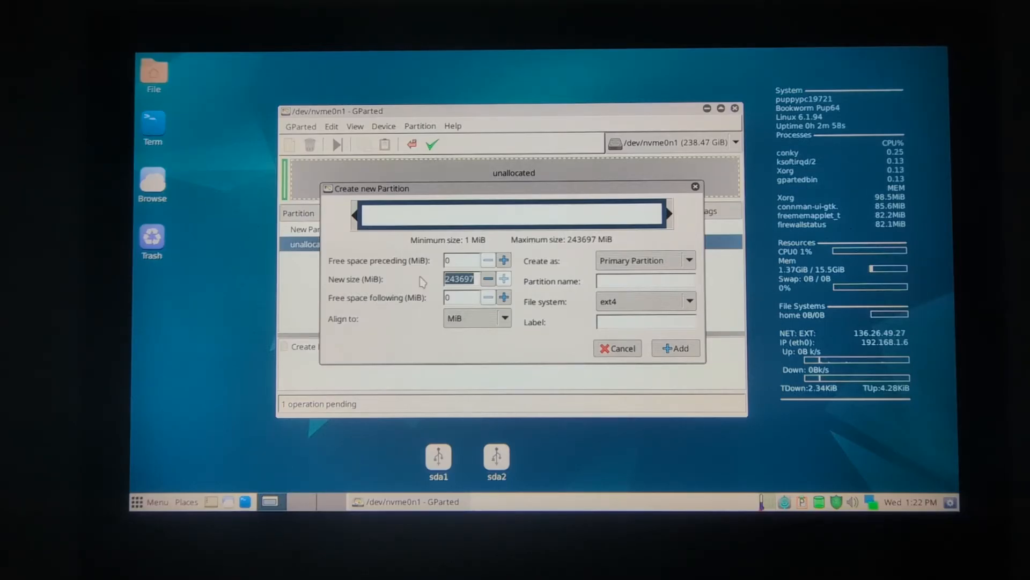
type("4000")
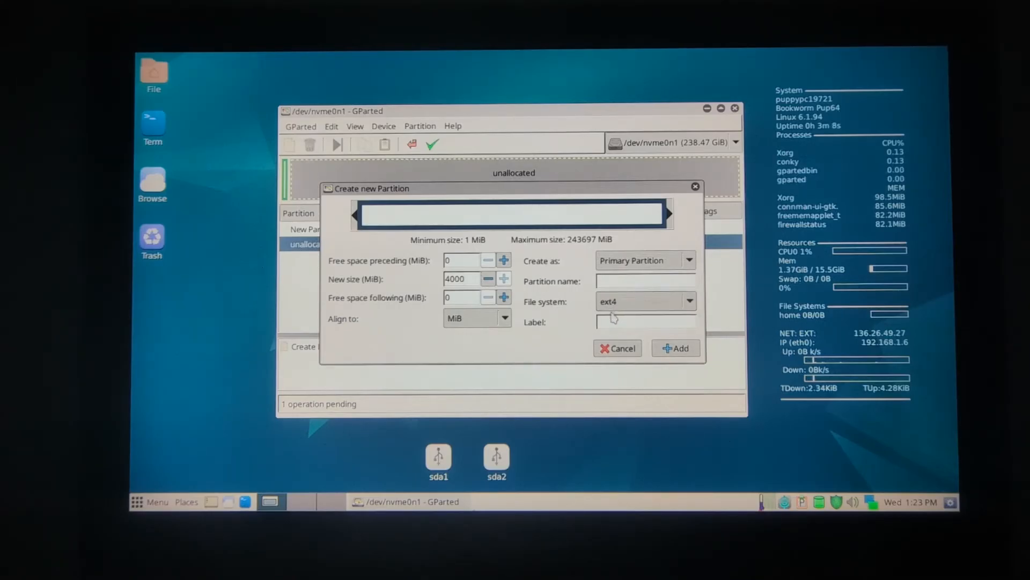
left_click(610, 321)
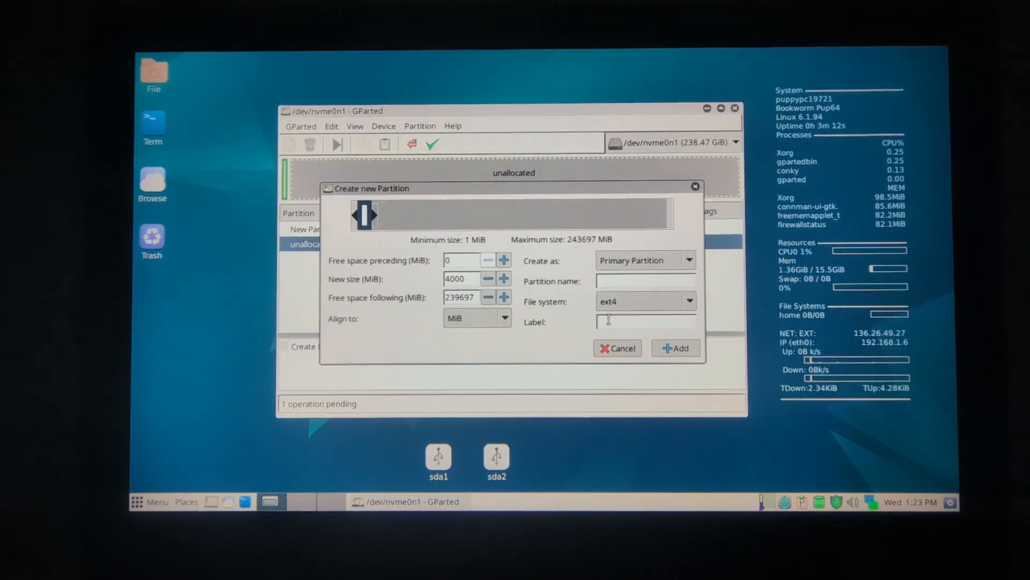
type("pups")
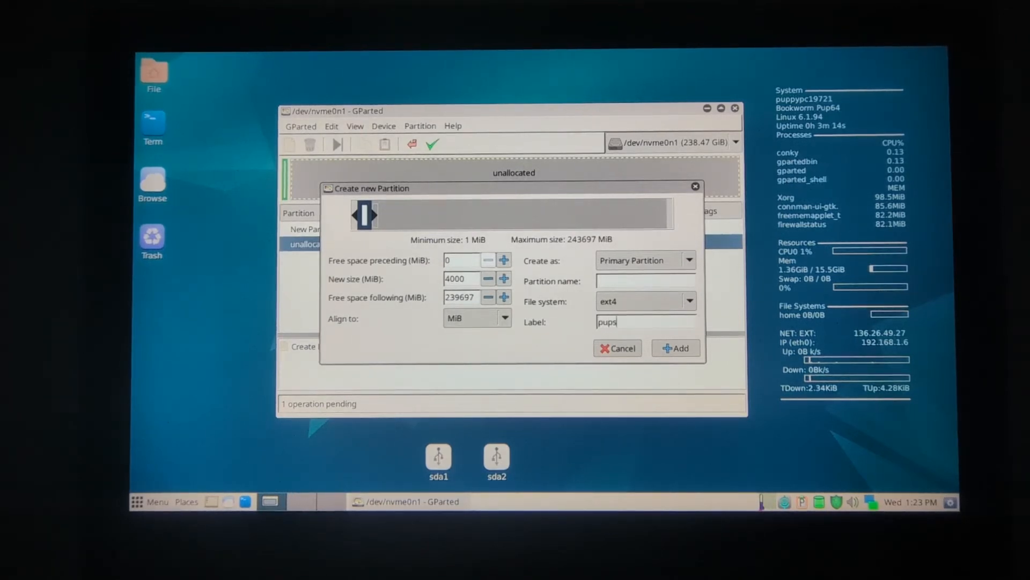
left_click(676, 348)
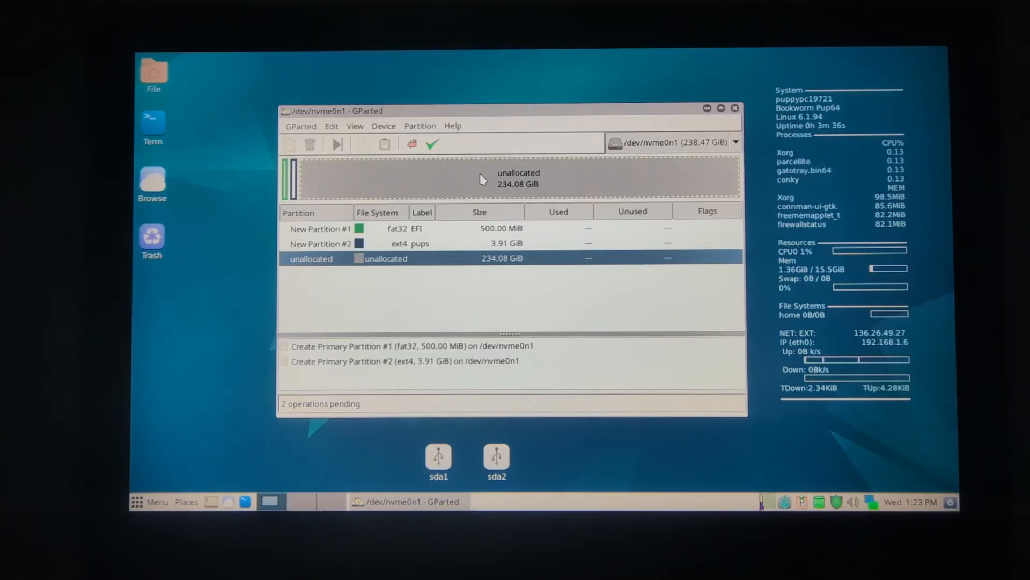
Add a pending 40000 MiB ext4 partition labelled SAV after pups
right_click(483, 178)
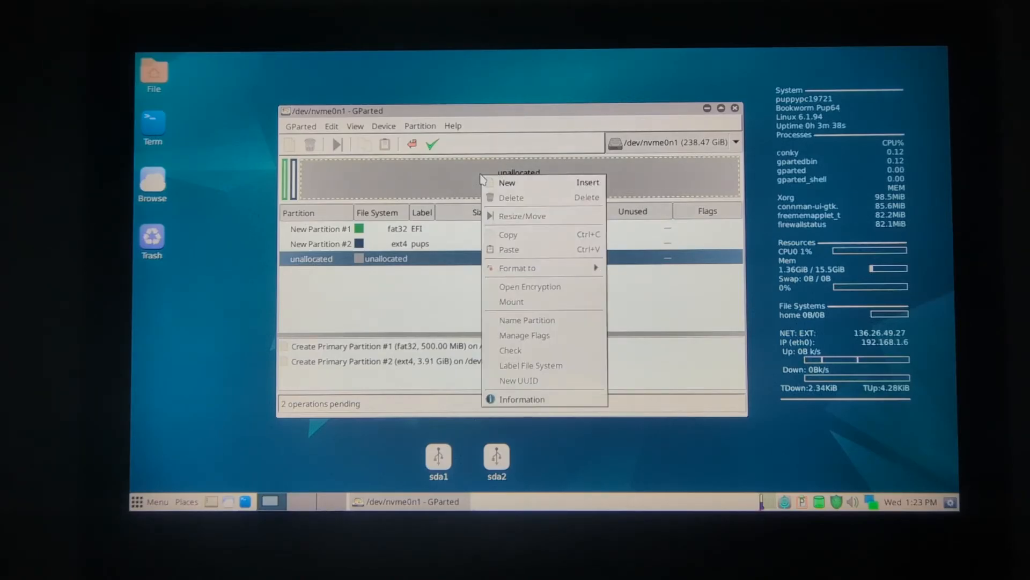
left_click(497, 187)
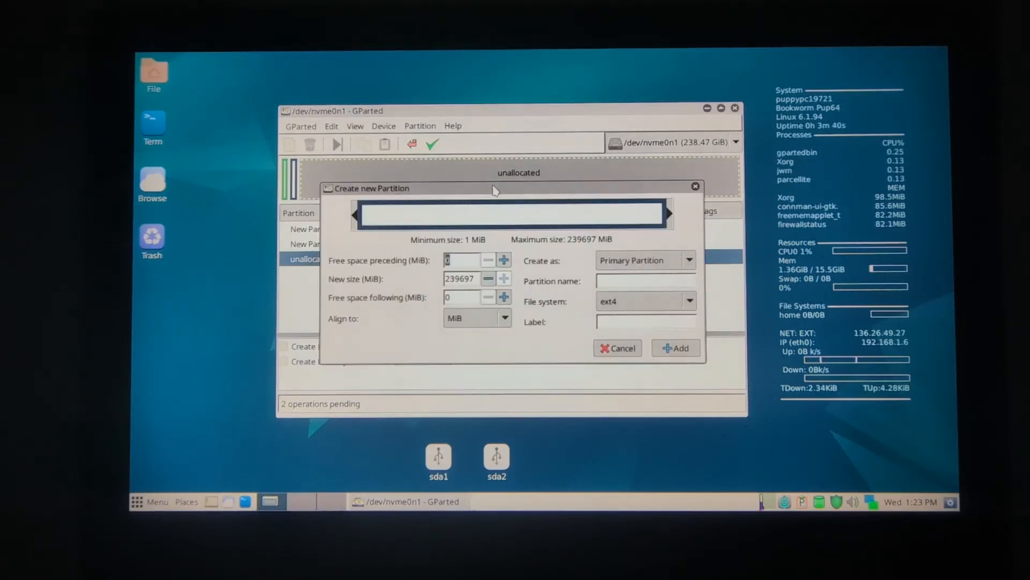
double_click(463, 279)
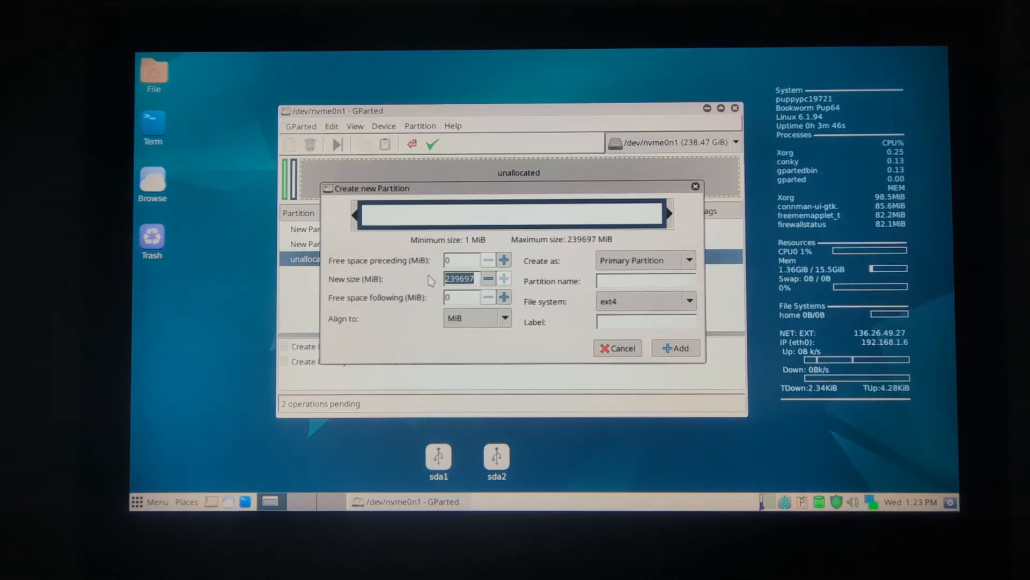
type("40000")
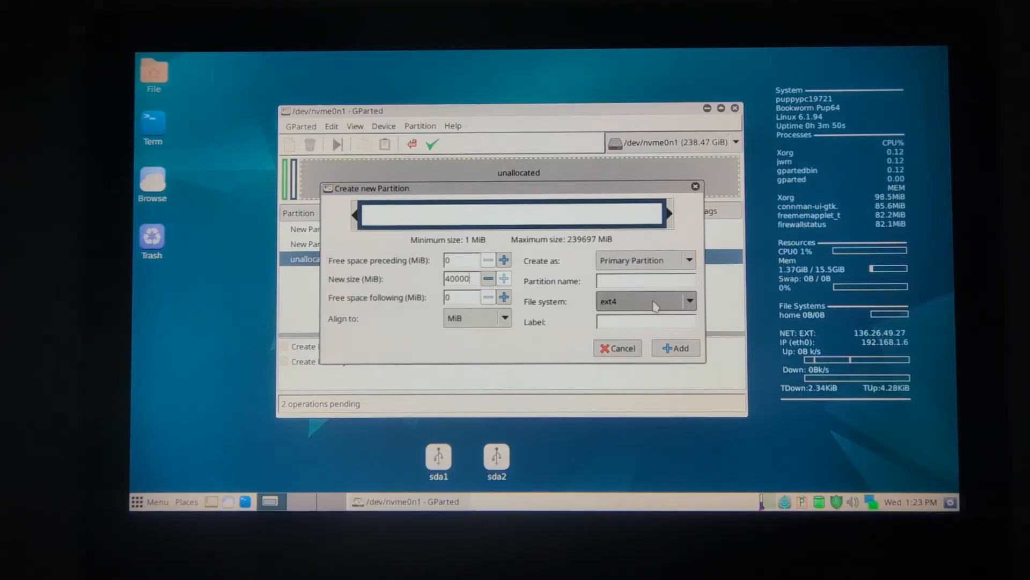
left_click(642, 323)
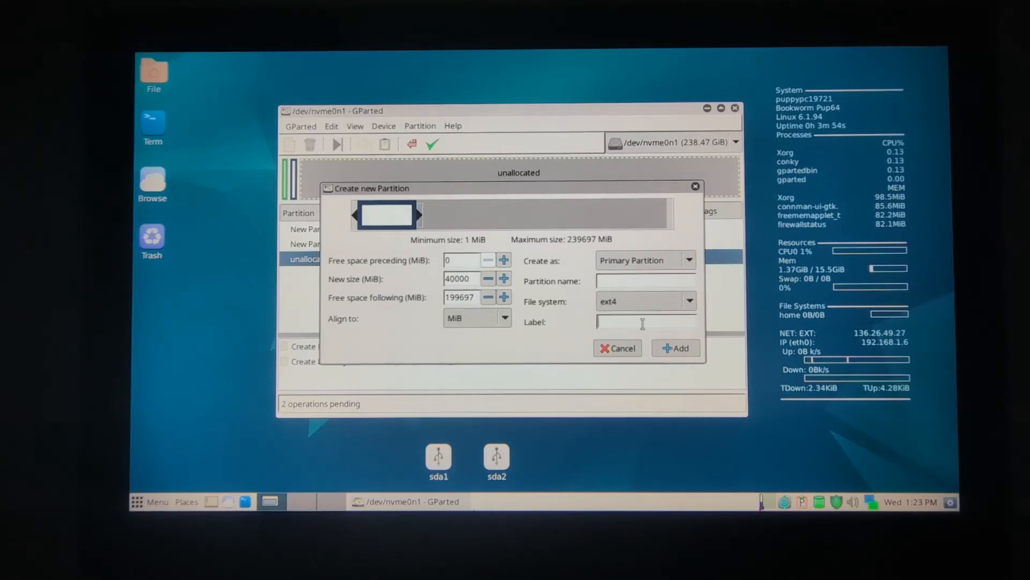
type("s")
type("A")
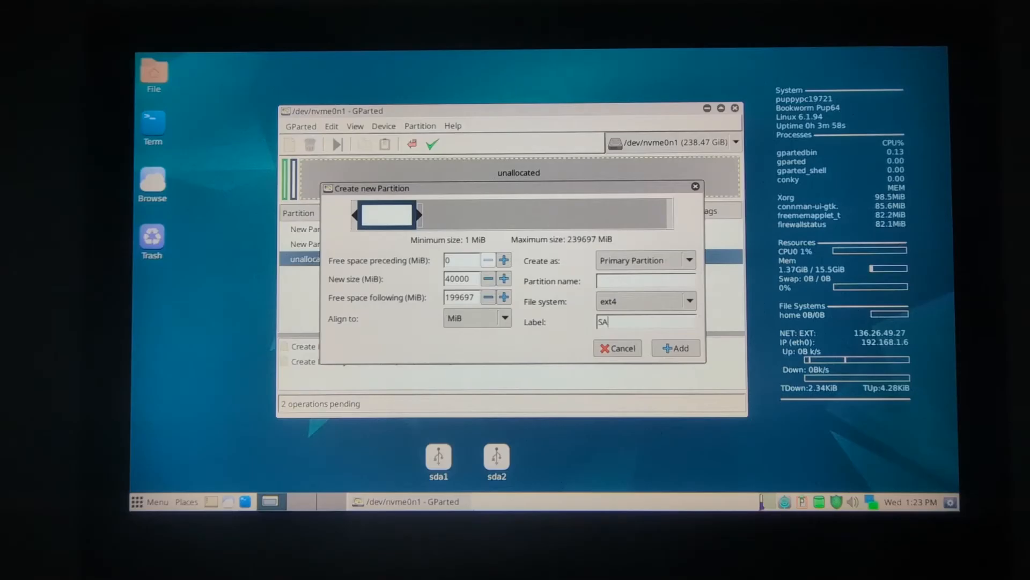
type("V")
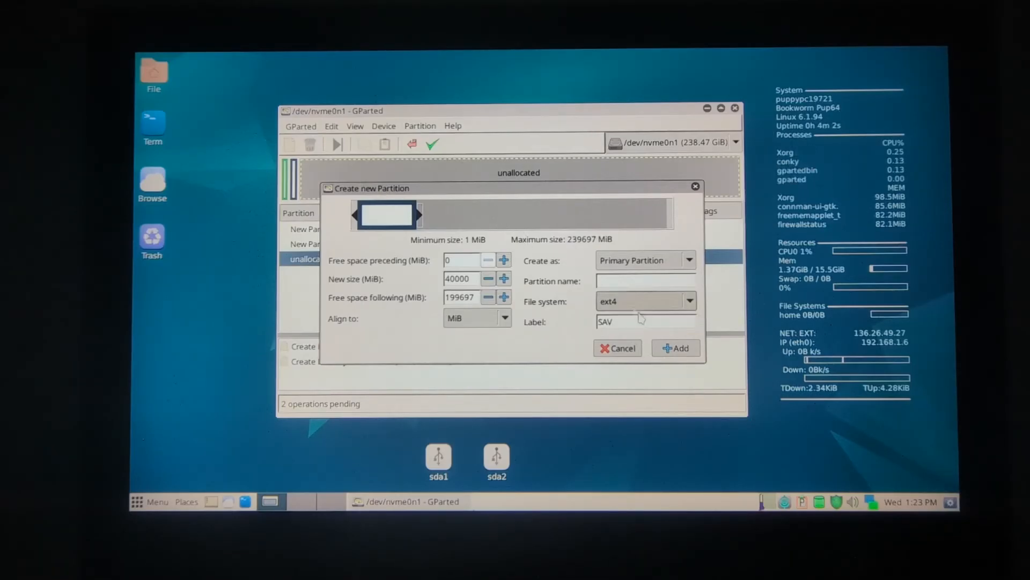
left_click(675, 348)
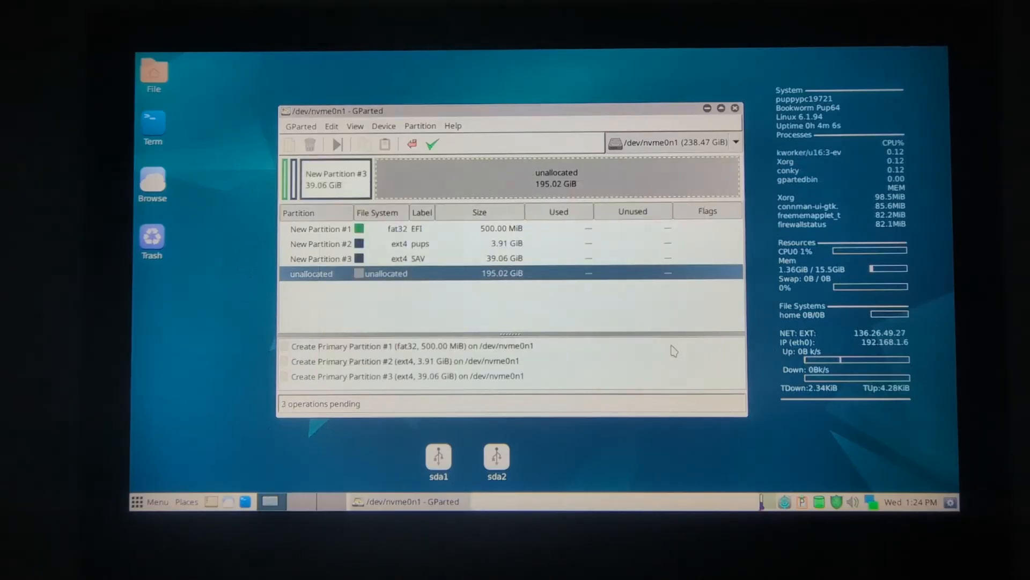
Add a pending ~5.5 GiB linux-swap partition sized to the end of the disk
right_click(617, 179)
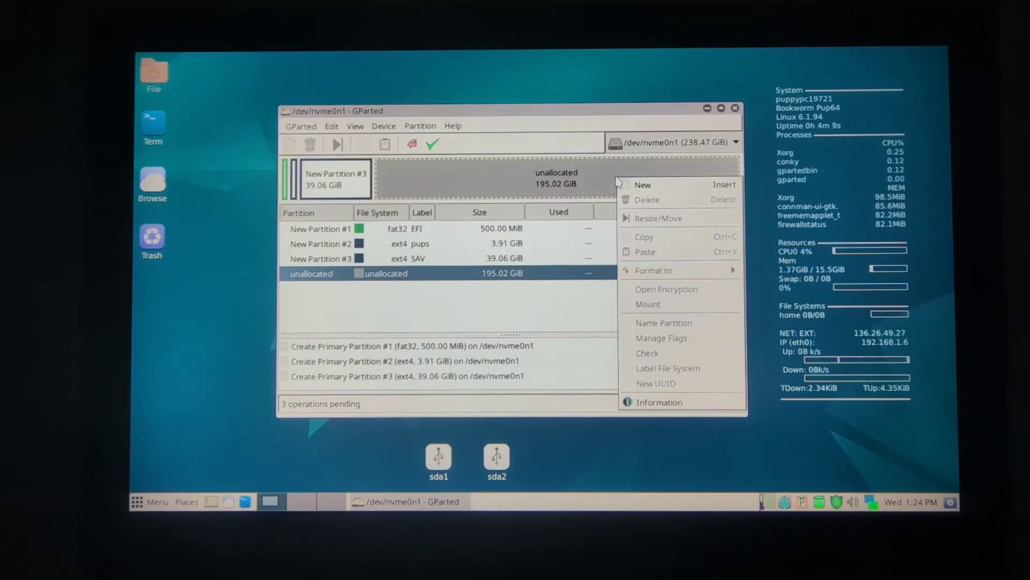
left_click(642, 184)
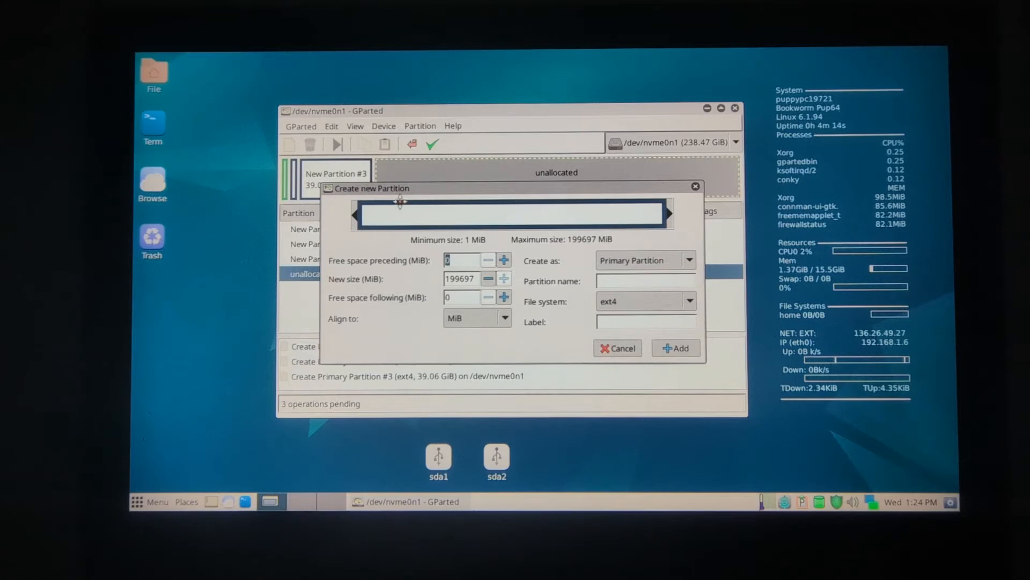
left_click_drag(359, 214, 651, 201)
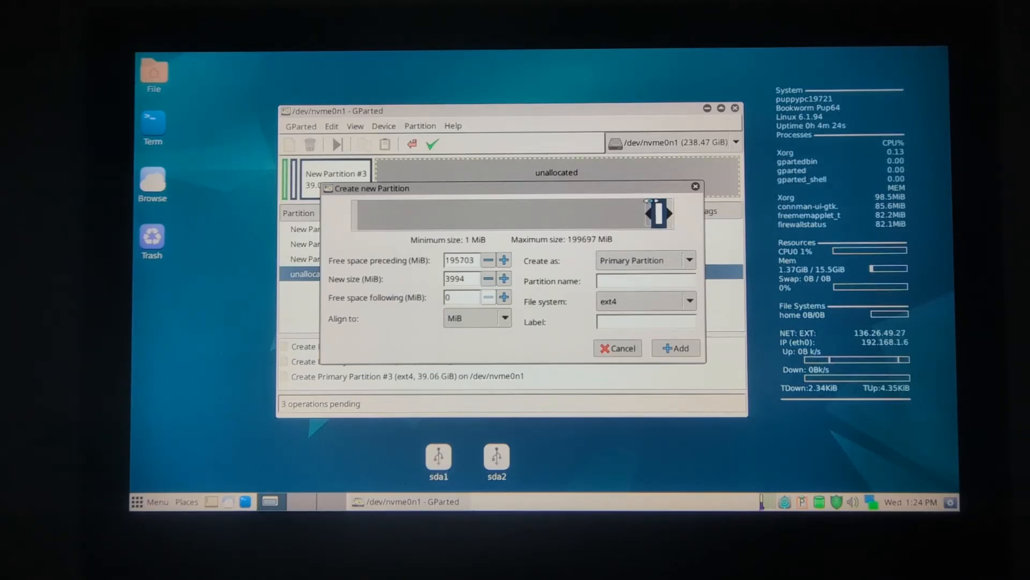
left_click_drag(649, 202, 647, 201)
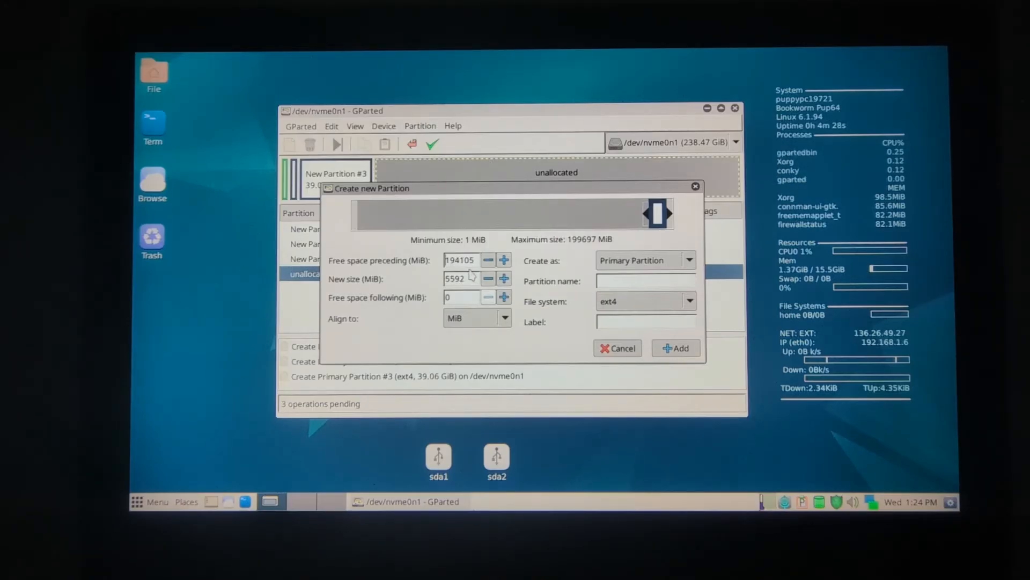
left_click(689, 301)
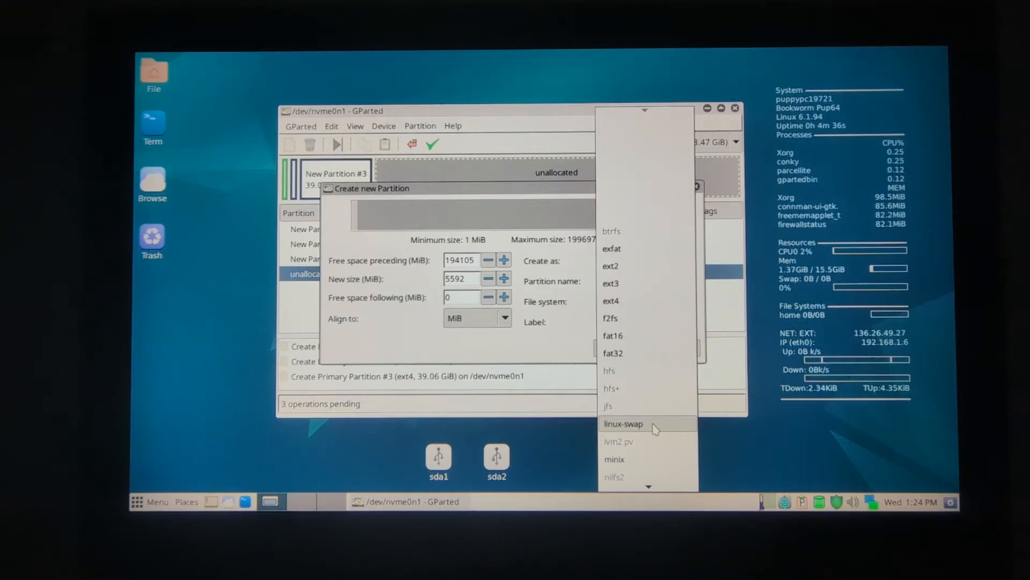
left_click(655, 427)
left_click(669, 352)
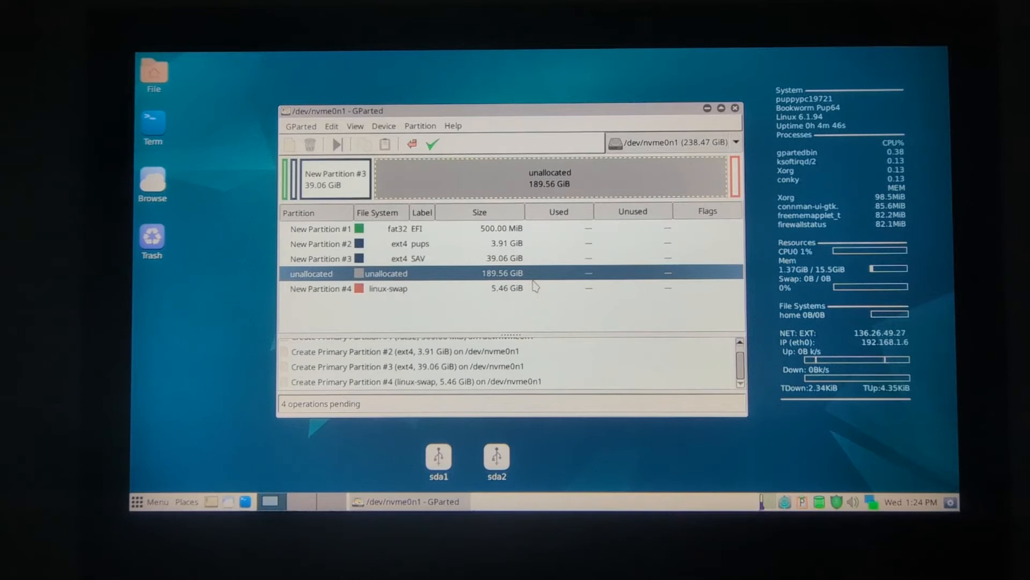
Apply the four pending GParted operations and dismiss the completed report
left_click(436, 147)
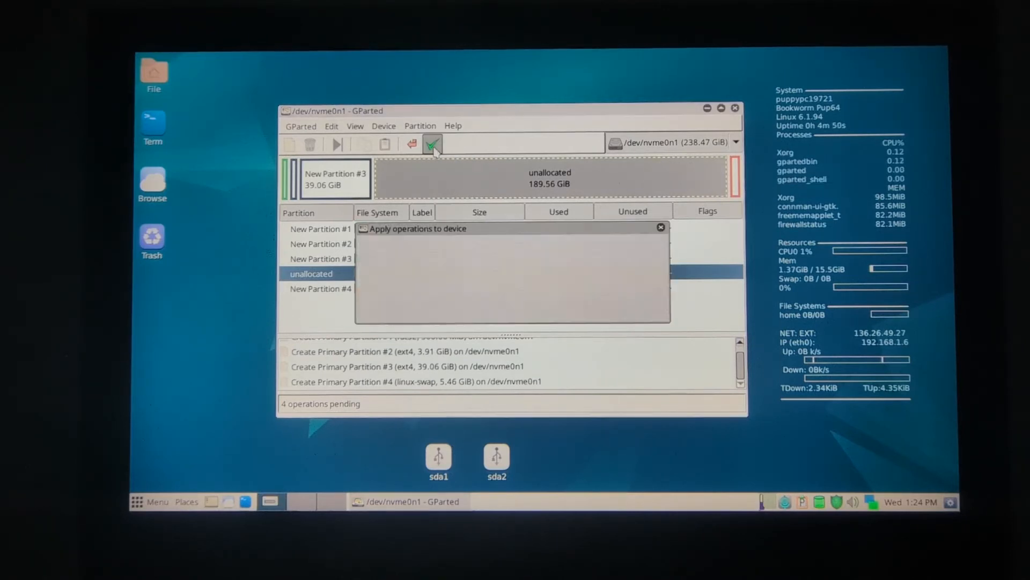
left_click(564, 309)
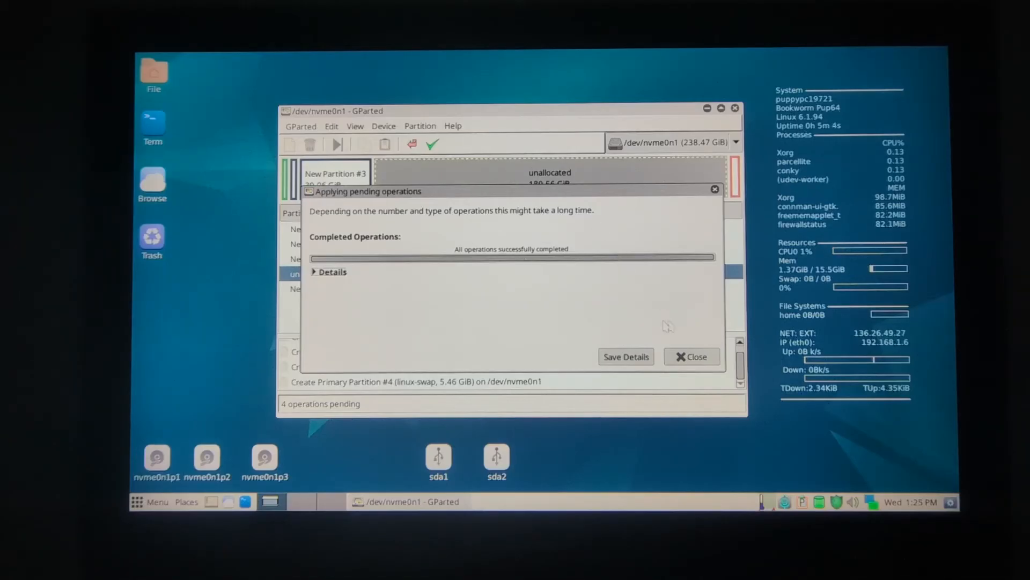
left_click(692, 357)
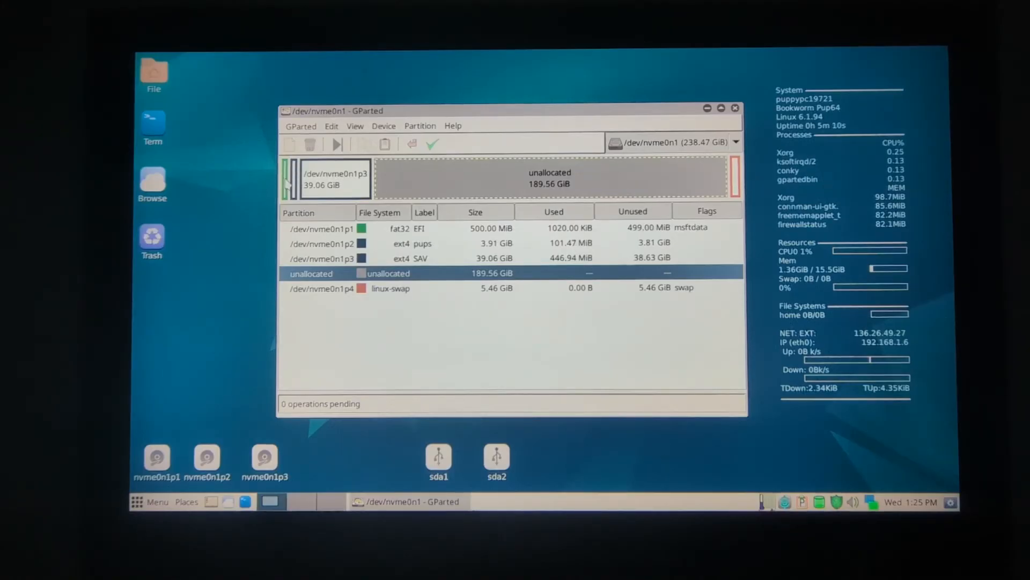
Set the esp flag on EFI partition nvme0n1p1 via Manage Flags, then close GParted
right_click(288, 185)
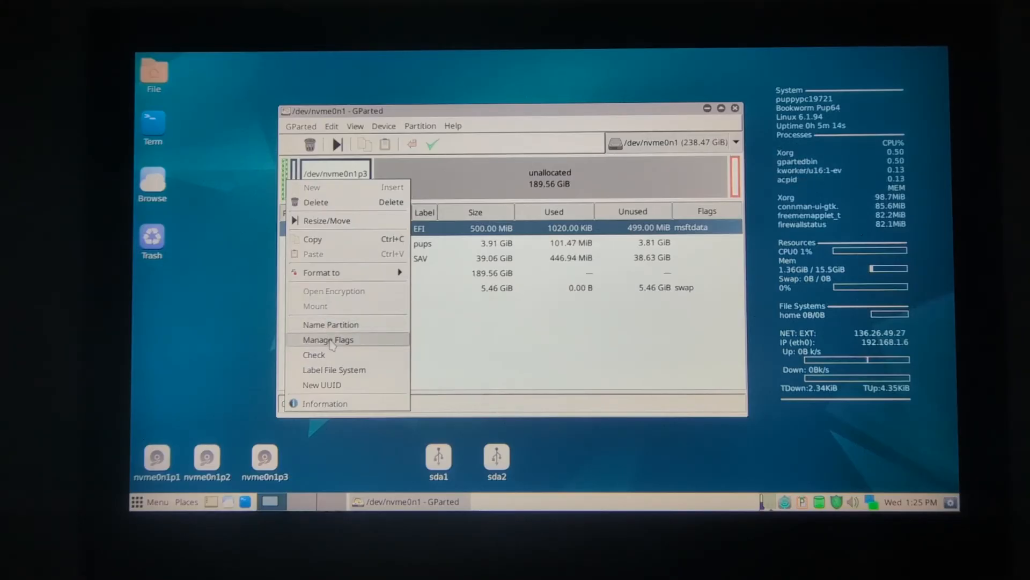
left_click(331, 341)
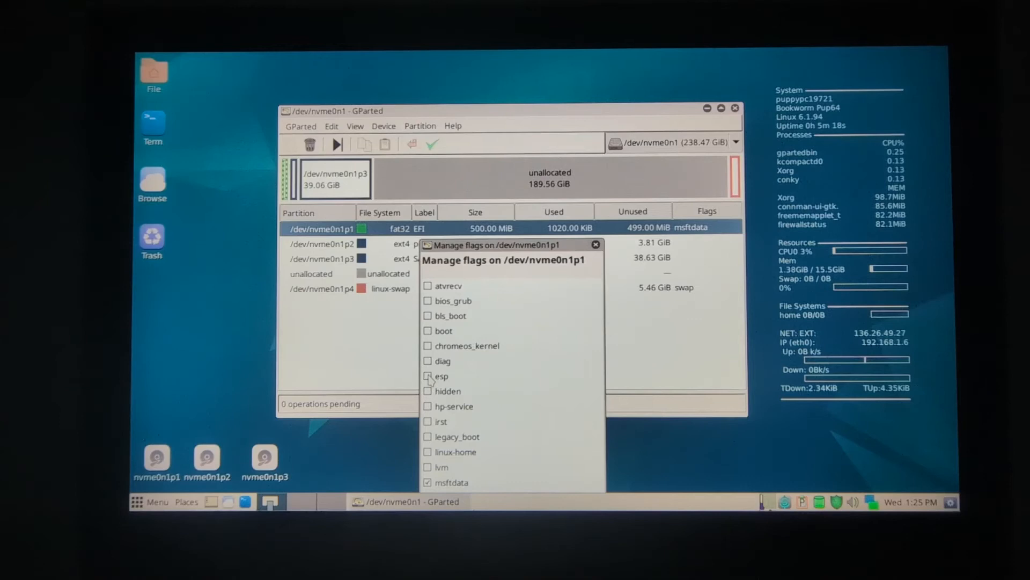
left_click(429, 377)
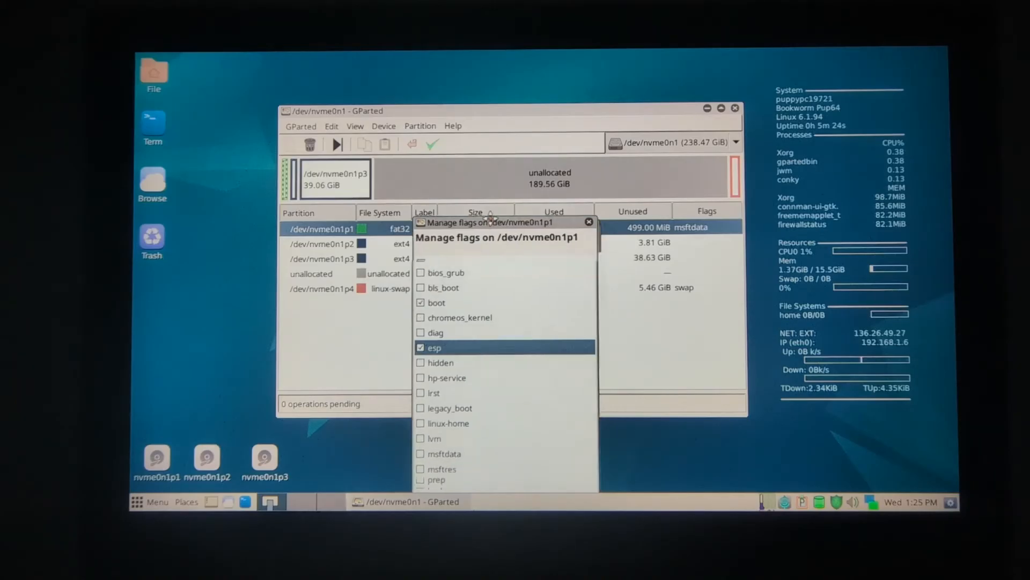
left_click_drag(499, 247, 489, 141)
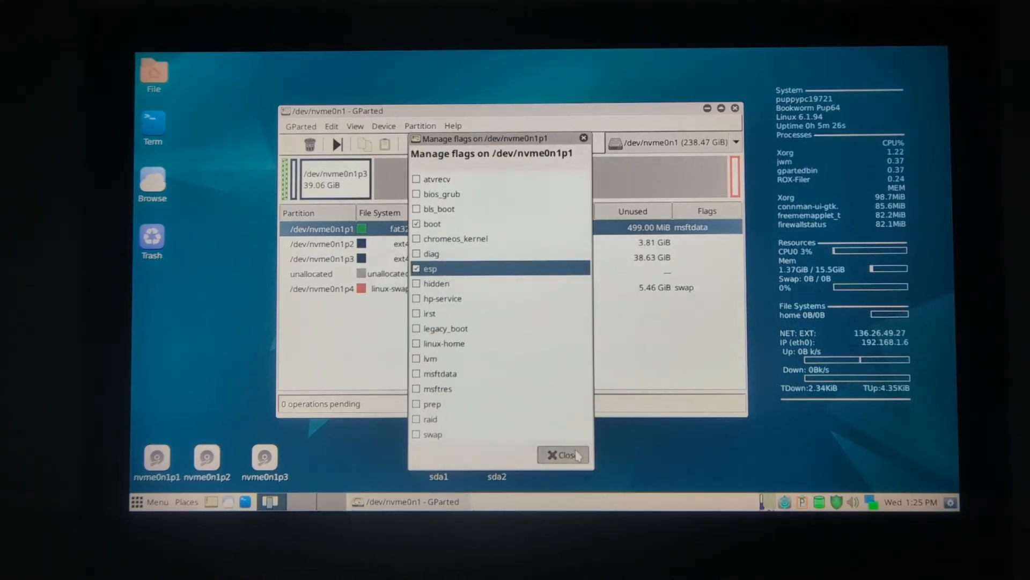
left_click(563, 455)
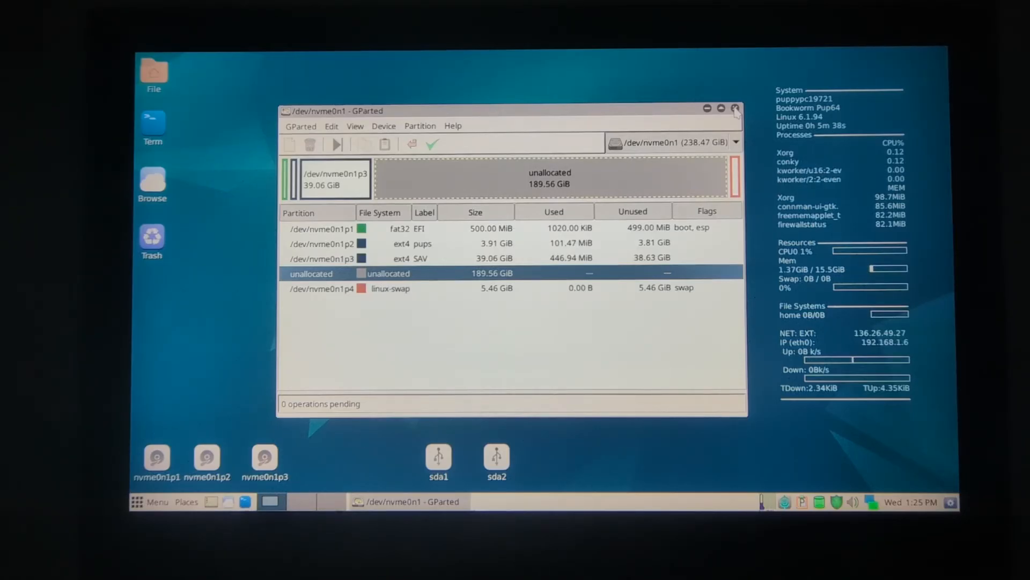
left_click(735, 110)
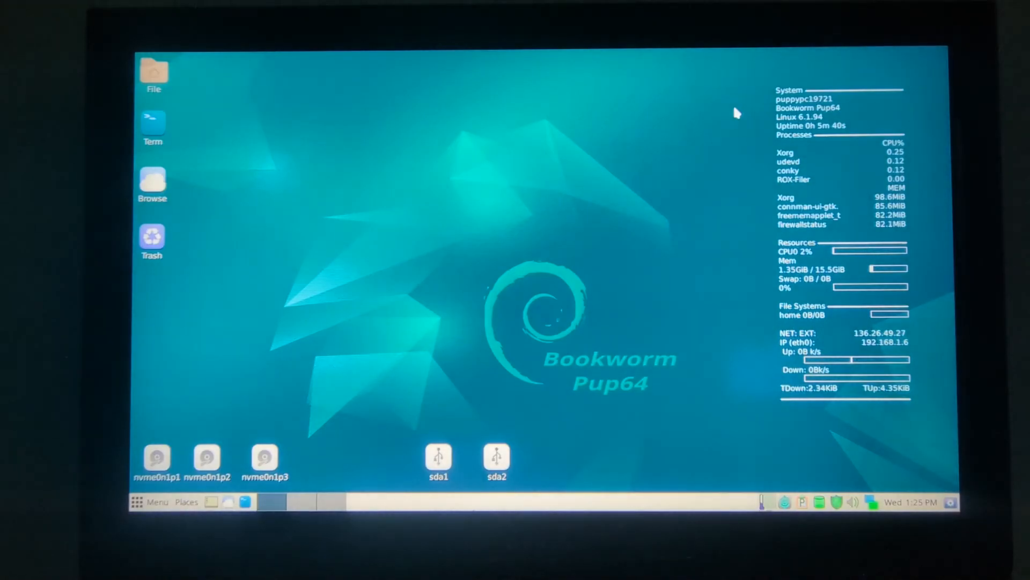
Launch FrugalPup installers from the desktop right-click Setup menu
right_click(302, 153)
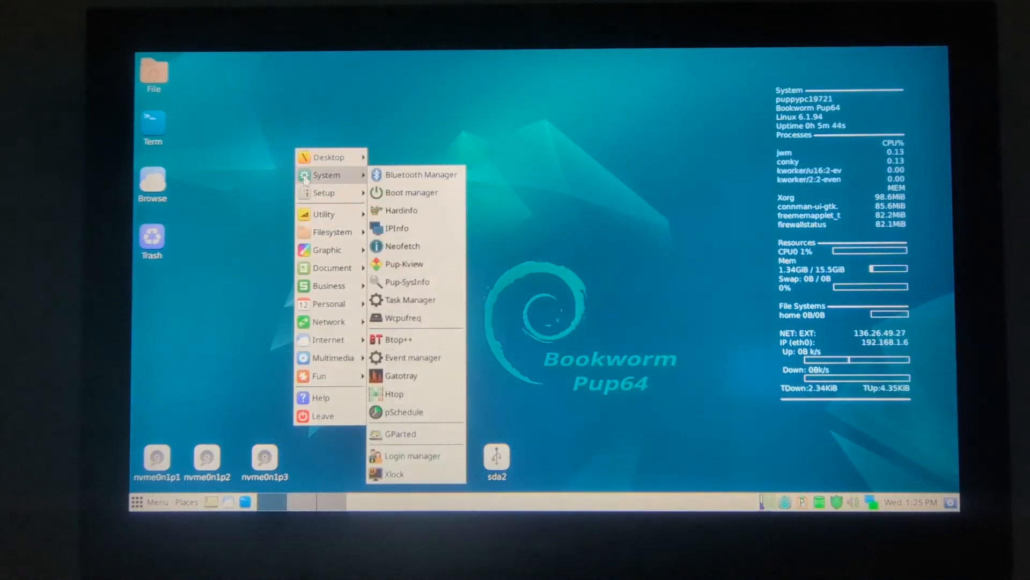
mouse_move(325, 192)
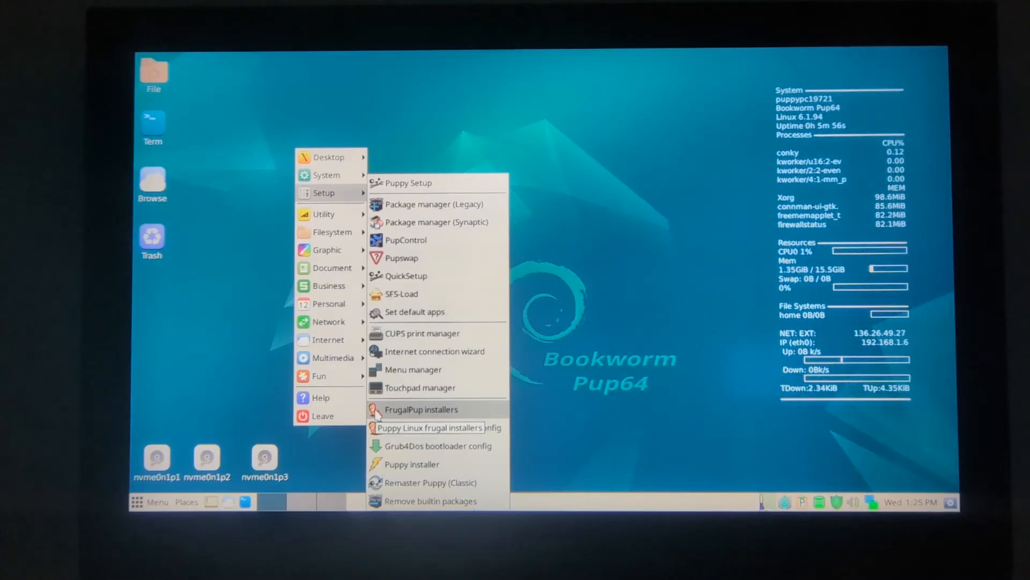
left_click(375, 412)
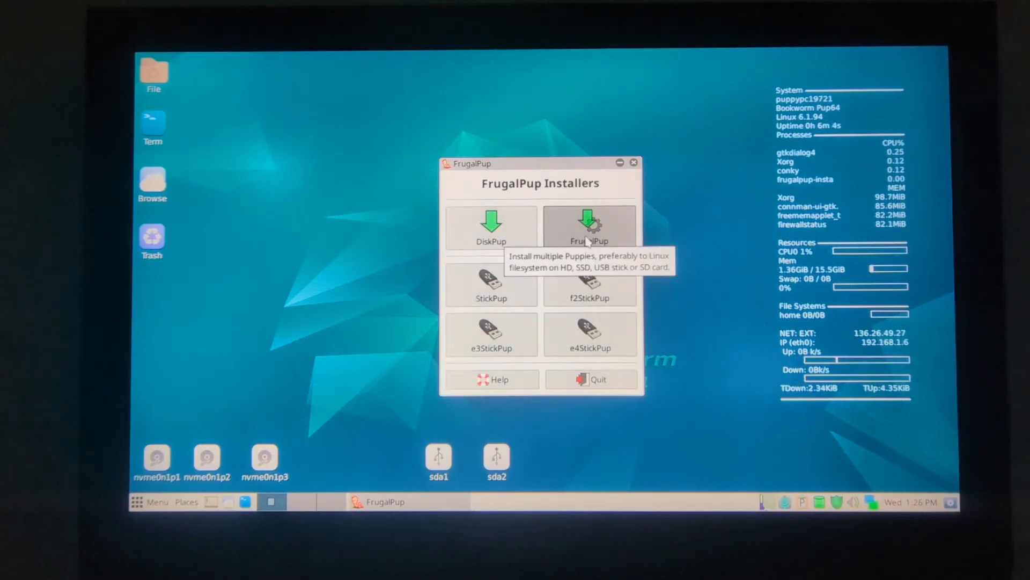
In FrugalPup settings, enable Separate save location and Use AUTOSAVE, then confirm
left_click(589, 233)
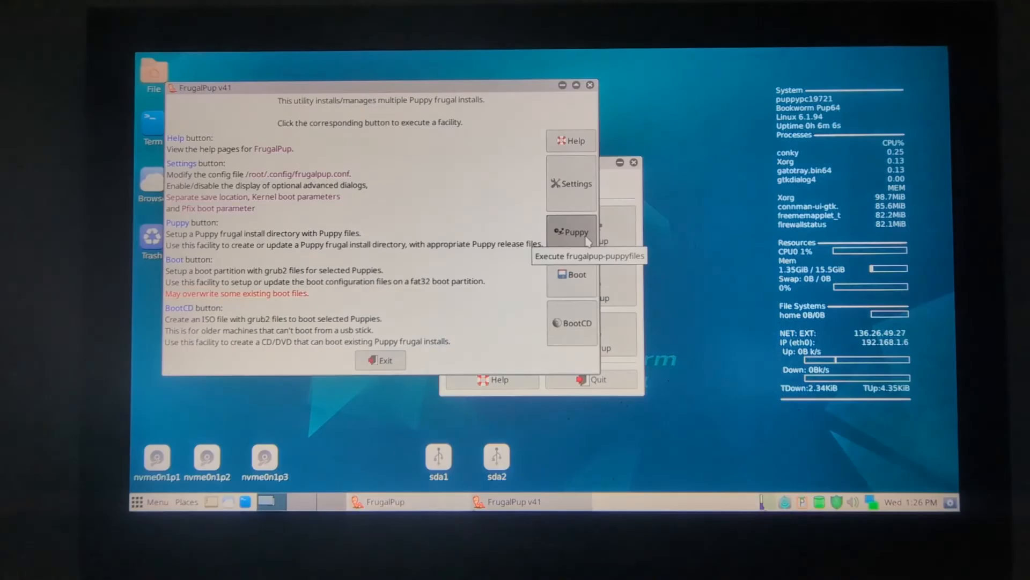
left_click_drag(504, 86, 767, 76)
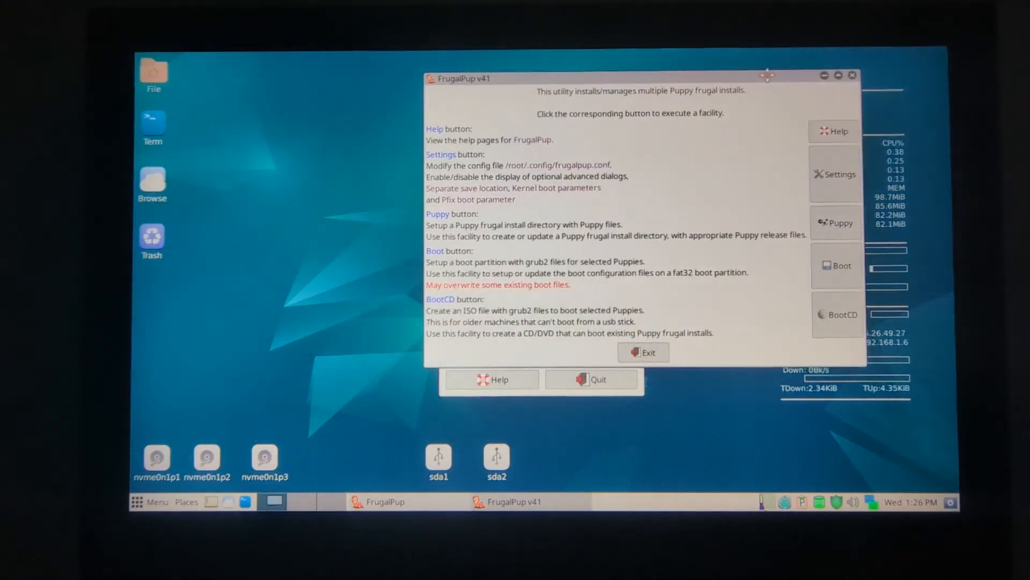
left_click(834, 175)
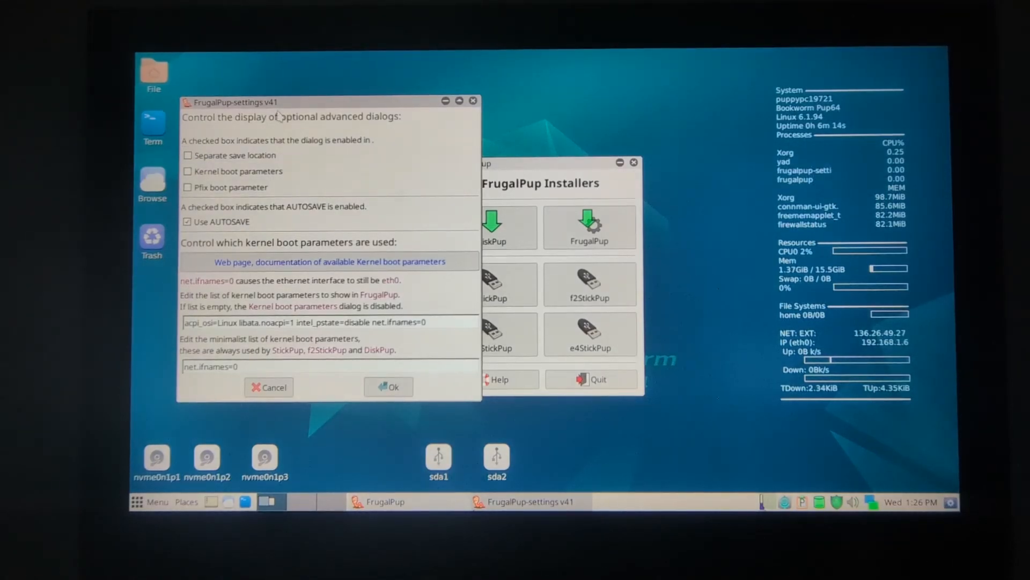
left_click(260, 159)
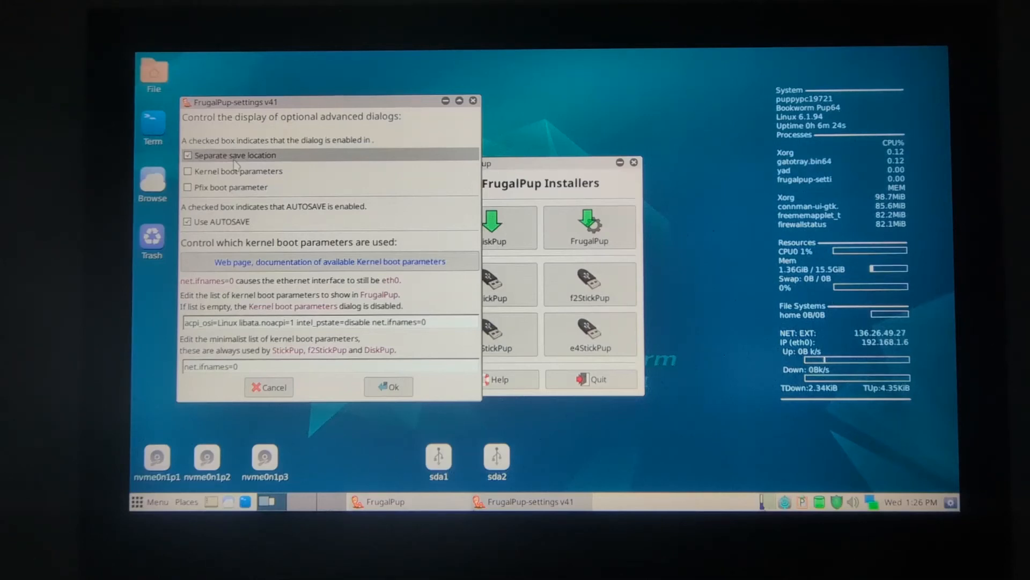
left_click(214, 224)
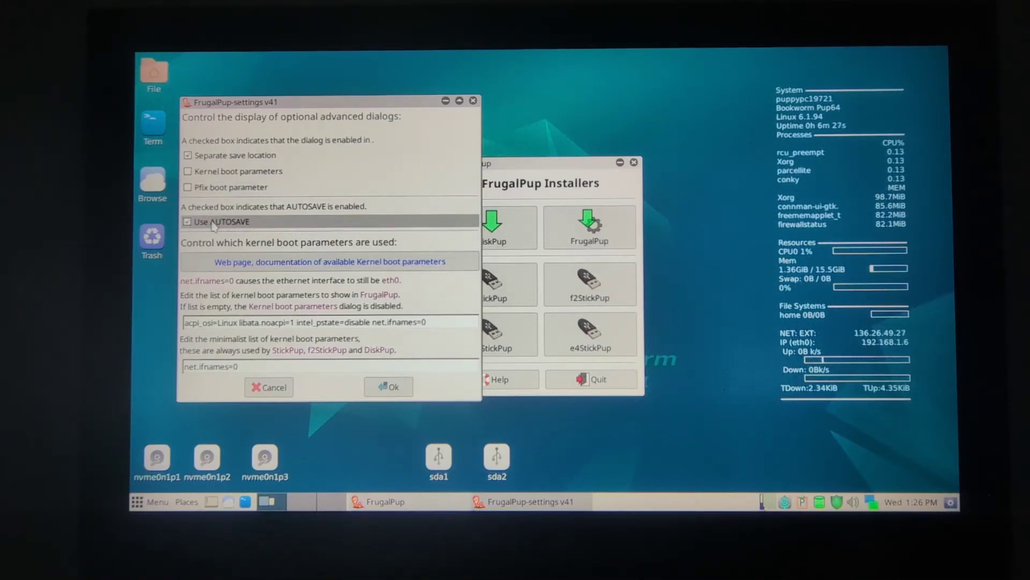
left_click(400, 390)
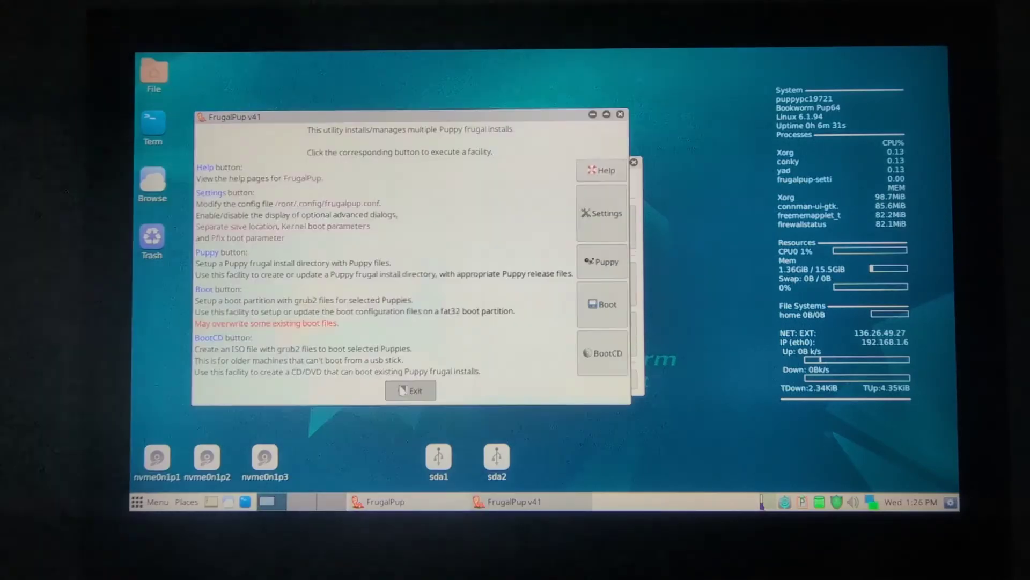
Start Puppy setup with 'this' running Puppy as source and pick partition nvme0n1p2
left_click(601, 262)
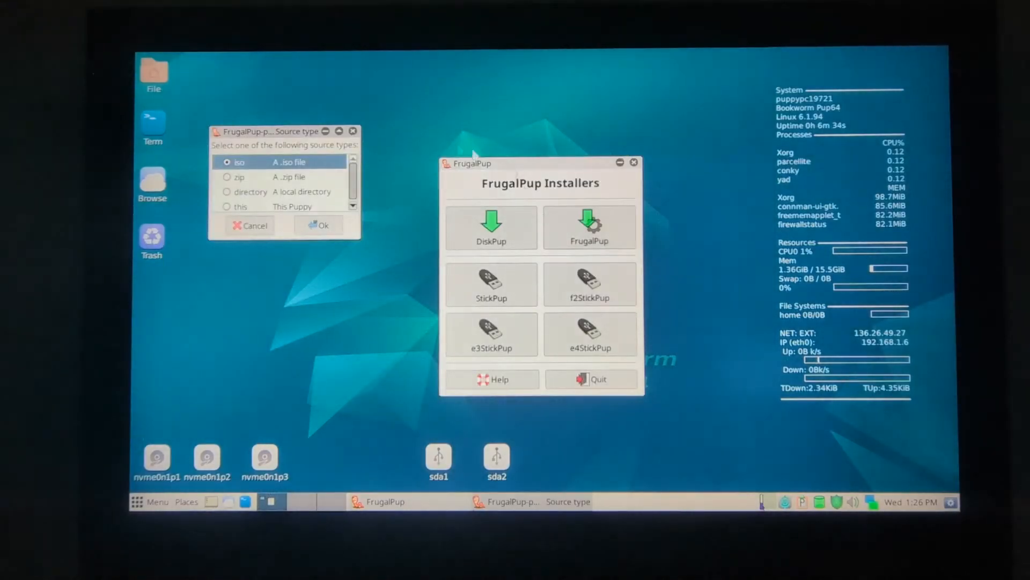
left_click_drag(266, 130, 637, 107)
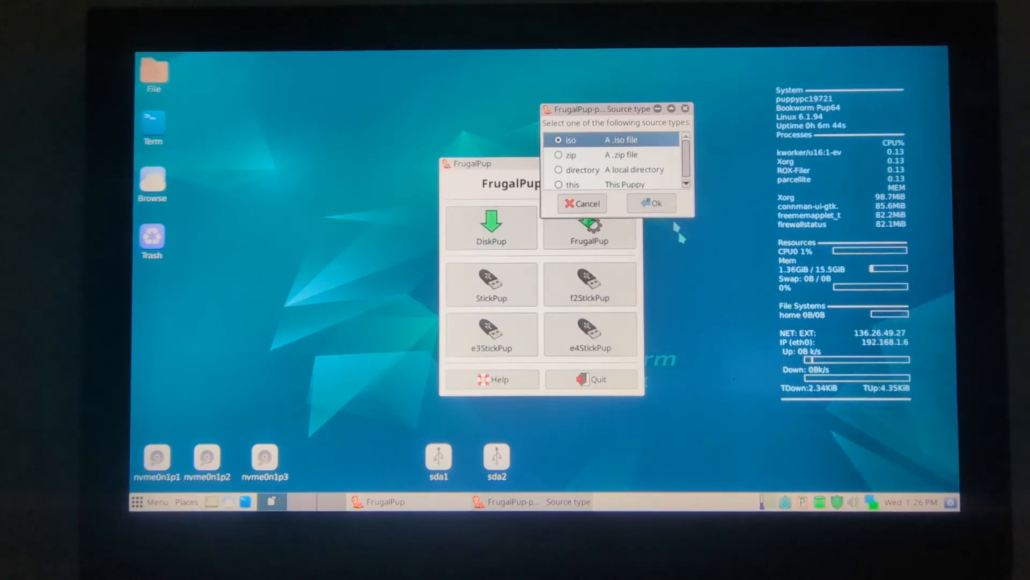
left_click(559, 185)
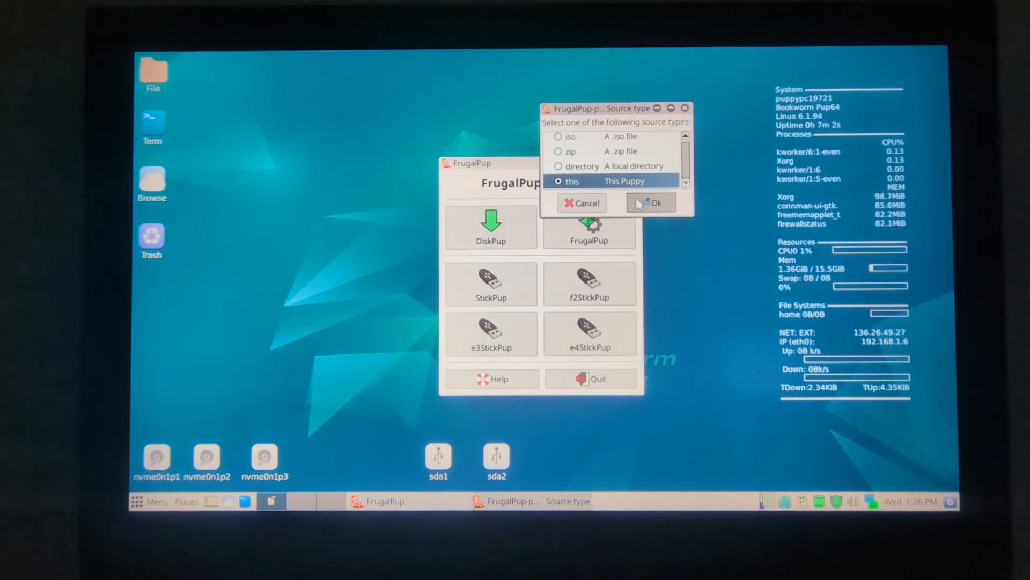
left_click(639, 203)
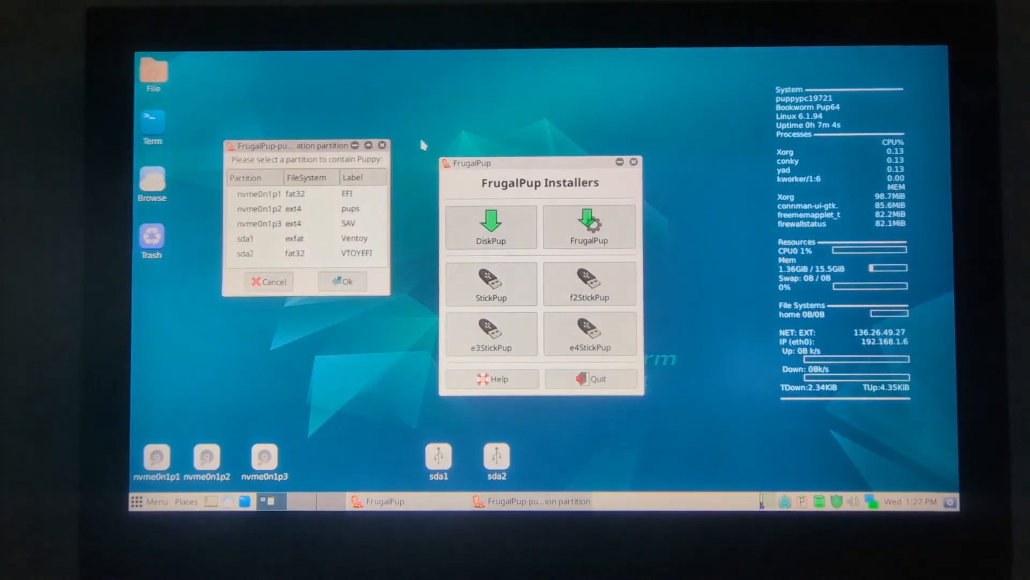
left_click(341, 210)
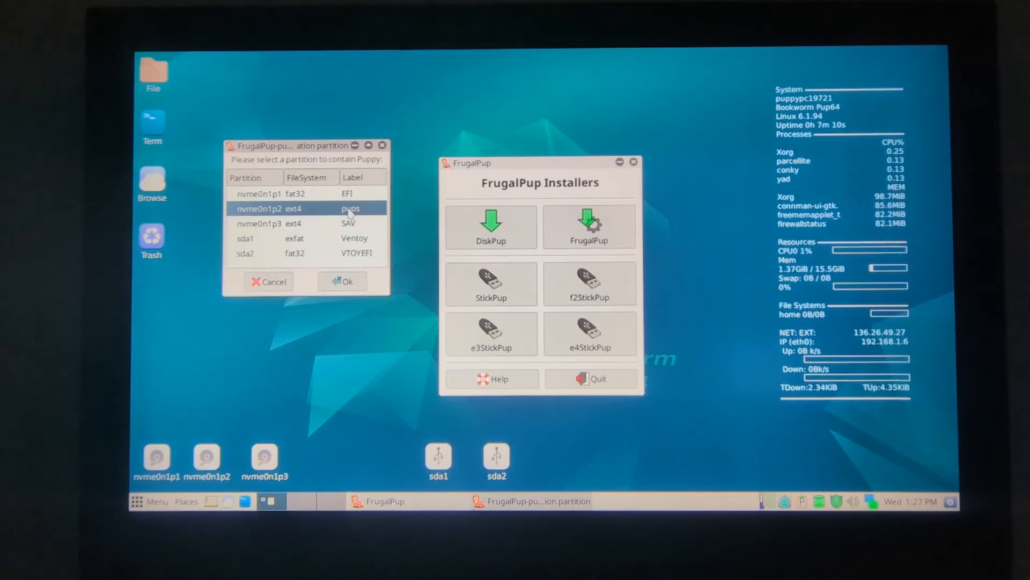
Confirm nvme0n1p2, create a BW folder on it and accept it as the install directory
left_click(352, 283)
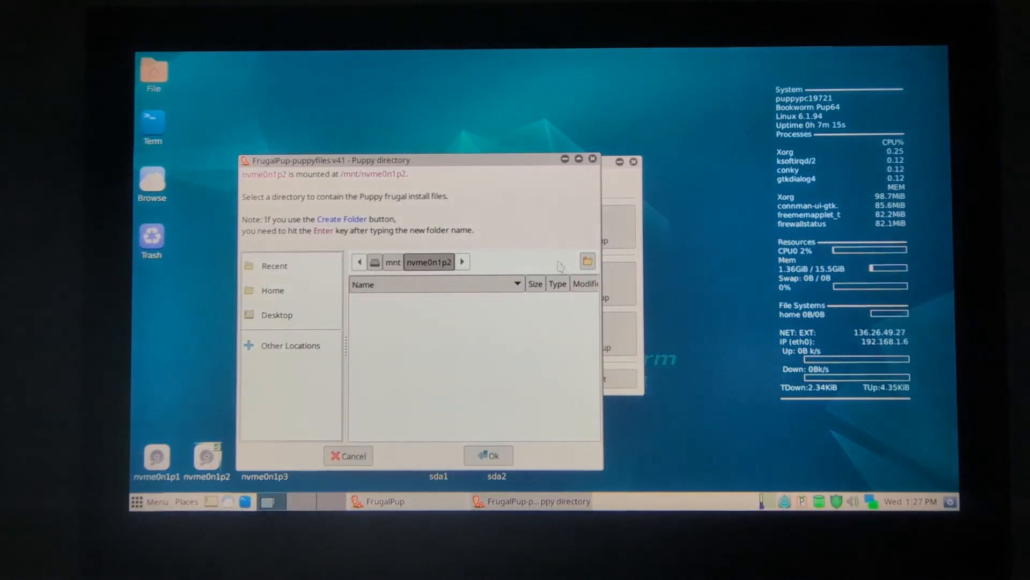
left_click(586, 262)
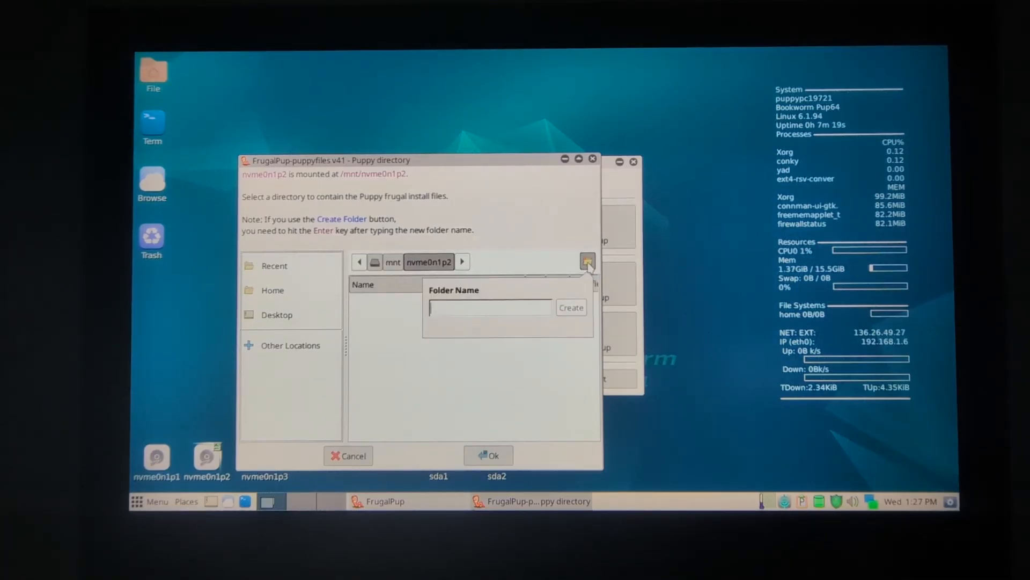
type("BW")
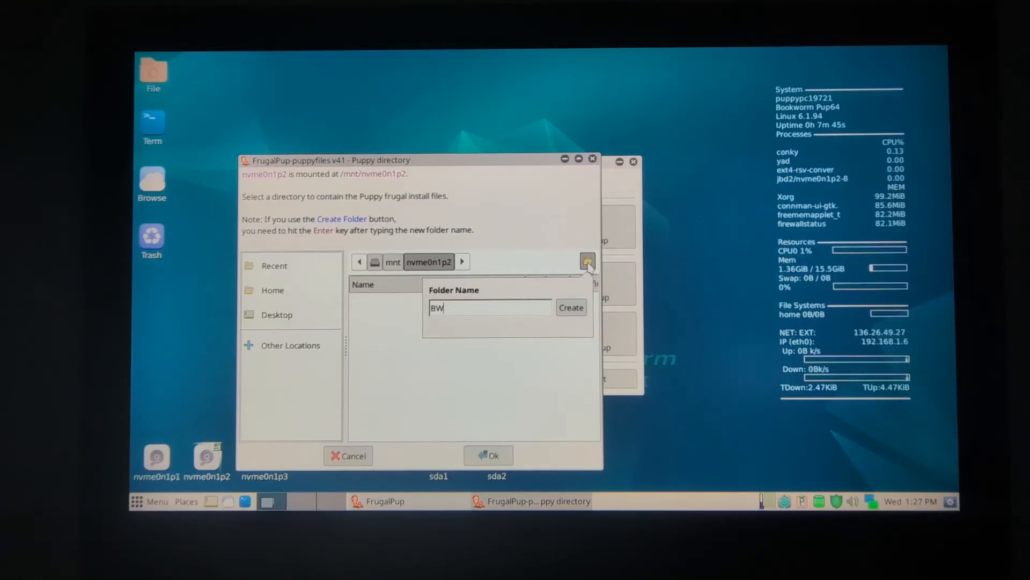
key("Return")
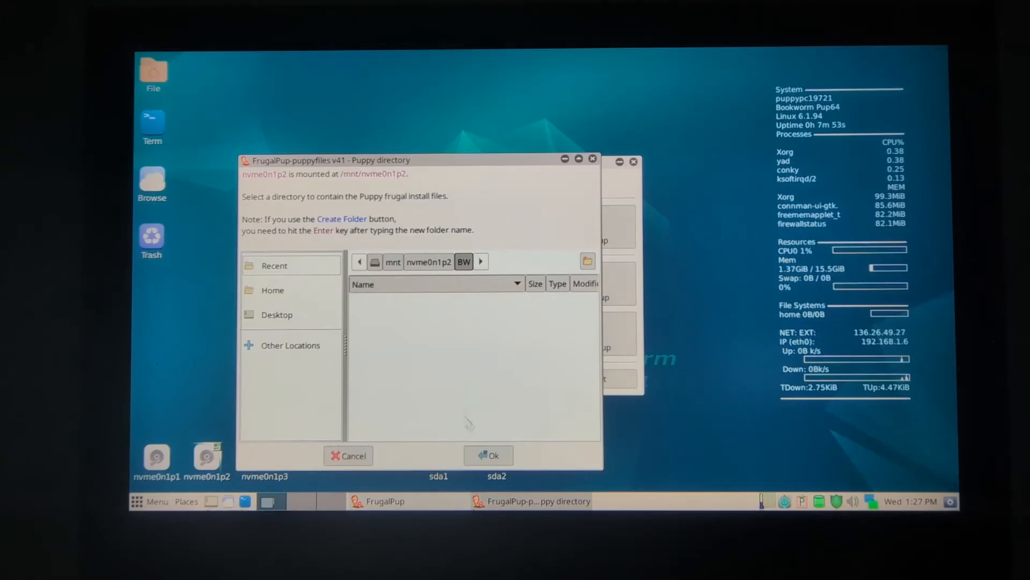
left_click(493, 454)
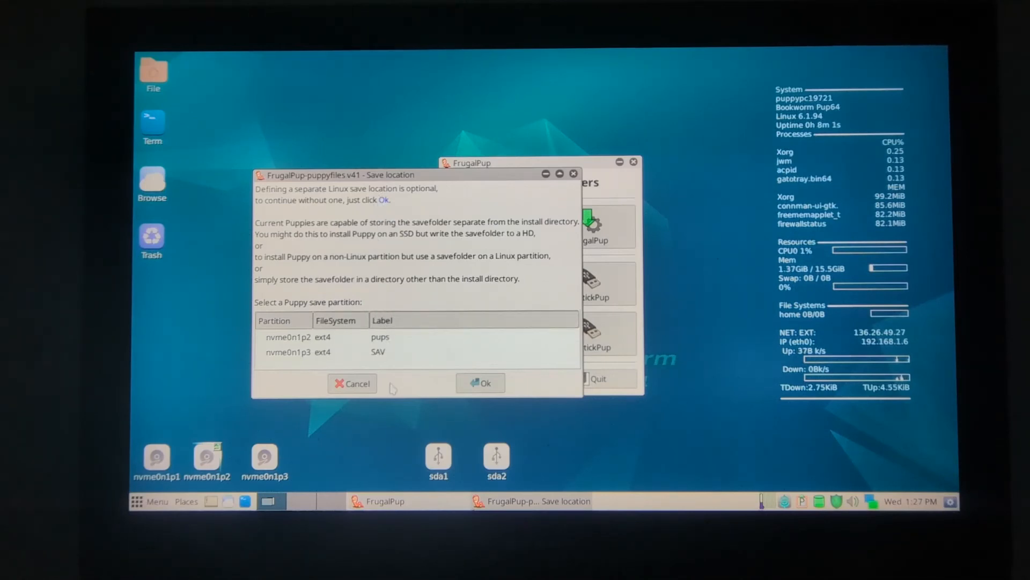
Choose SAV partition nvme0n1p3, create a 'save' folder there and enter it as the save target
left_click(393, 353)
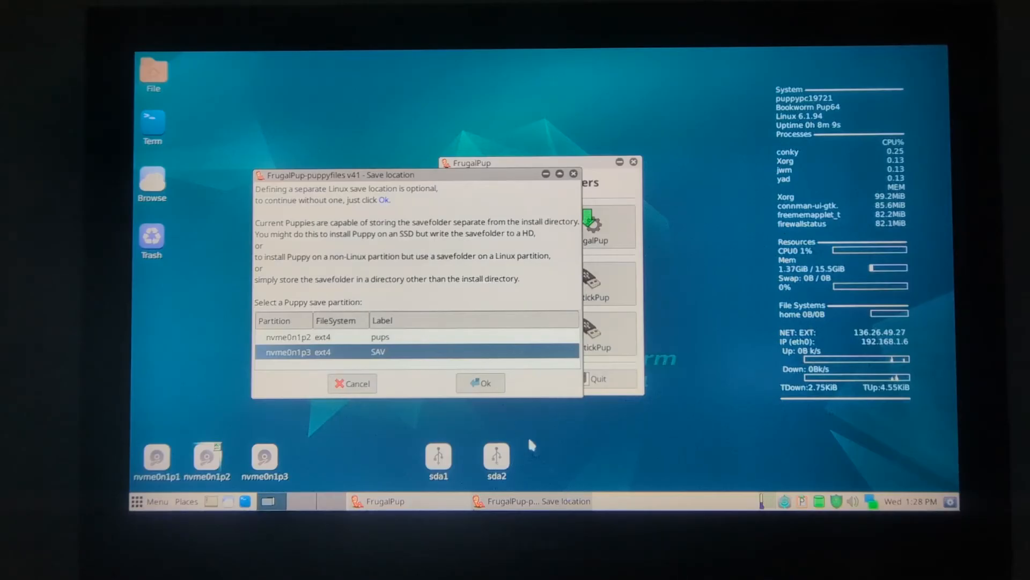
left_click(485, 385)
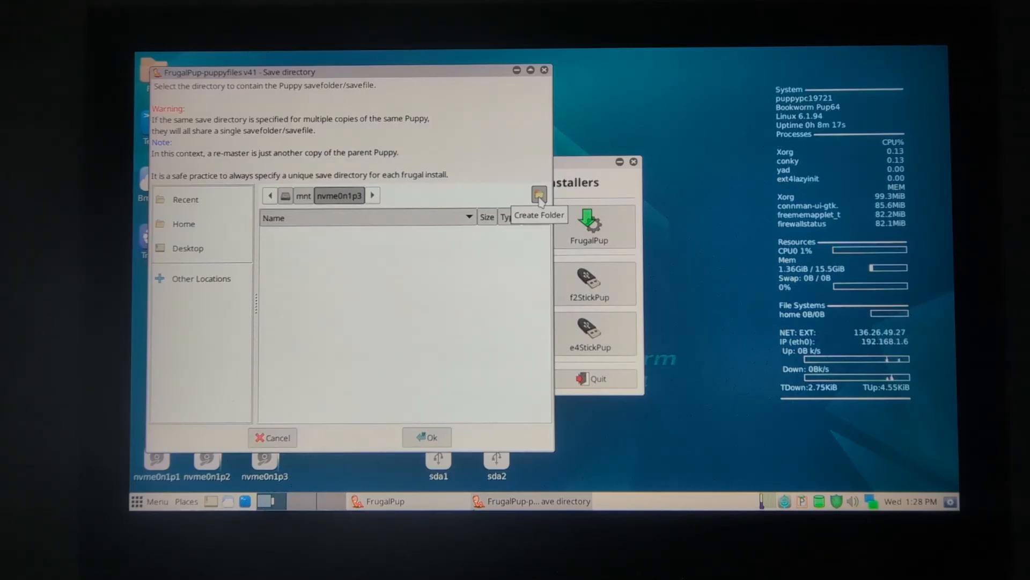
left_click(539, 195)
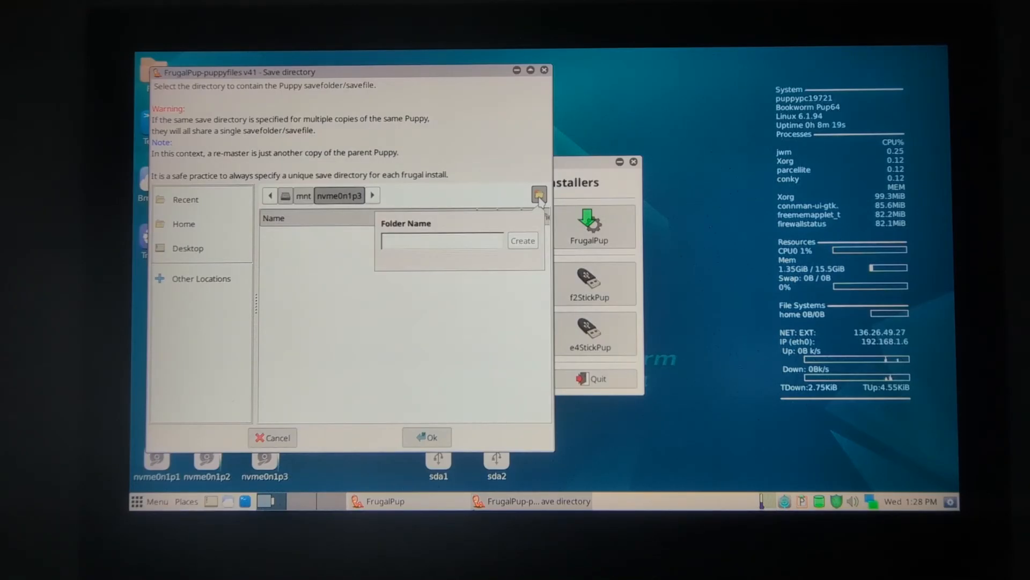
type("sav")
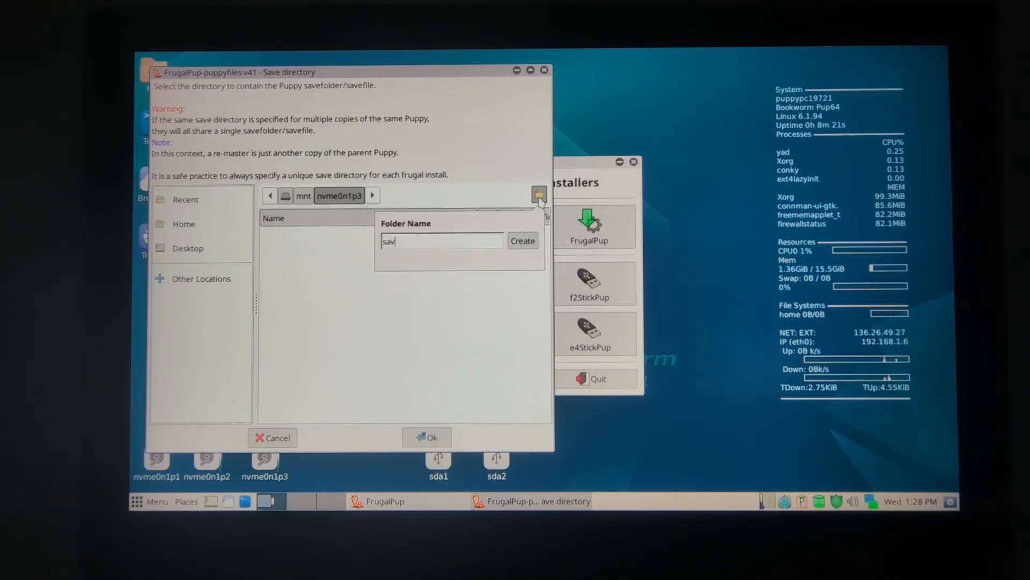
type("e")
key("Tab")
key("Return")
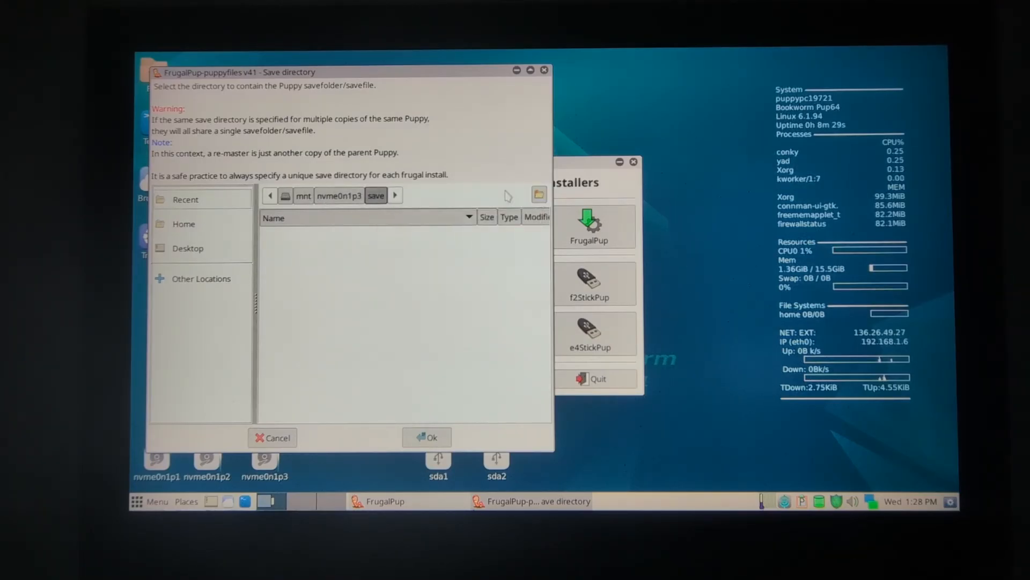
left_click(379, 197)
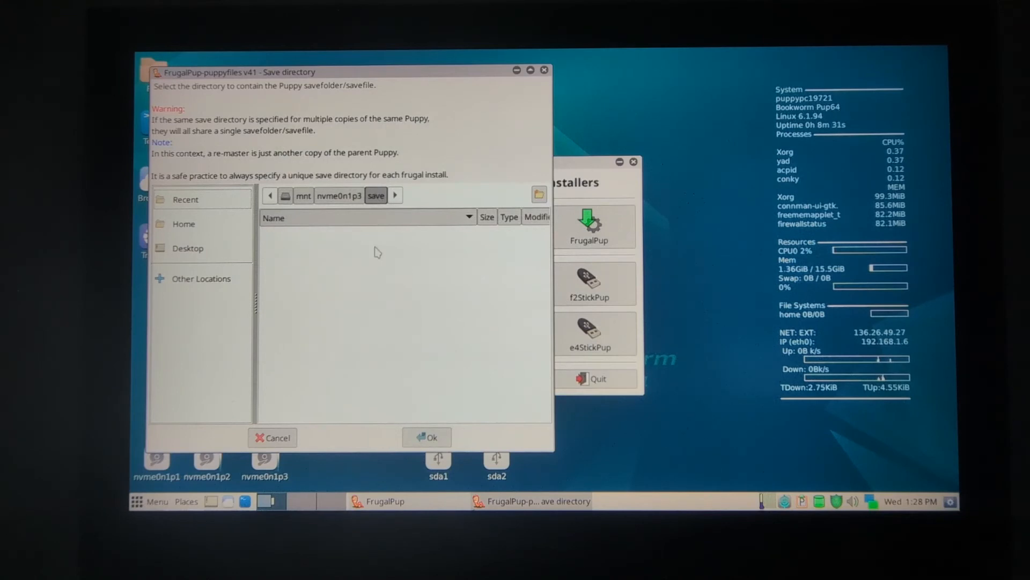
Accept the save directory and install summary so the Puppy files are copied into BW
left_click(433, 438)
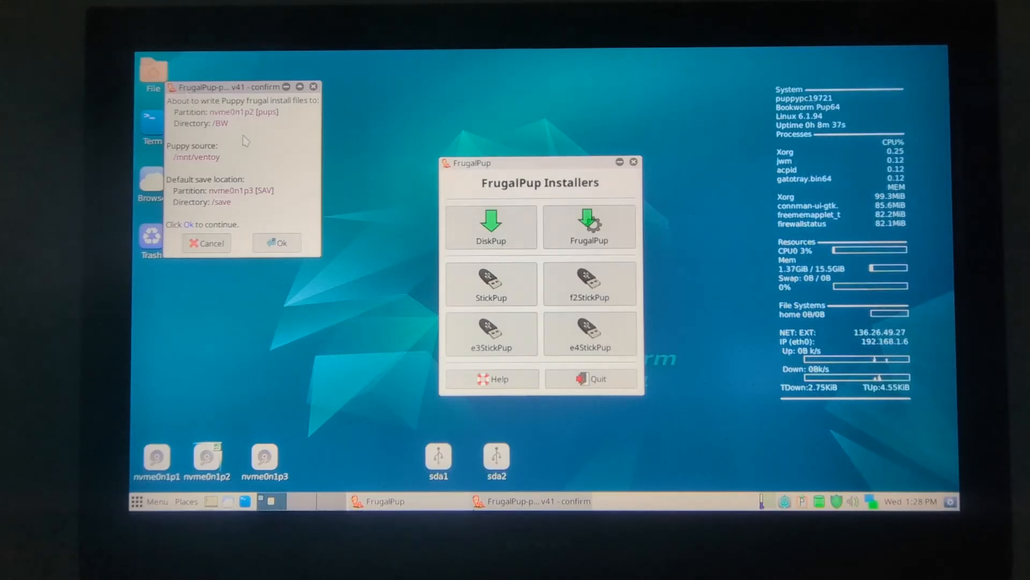
left_click(278, 242)
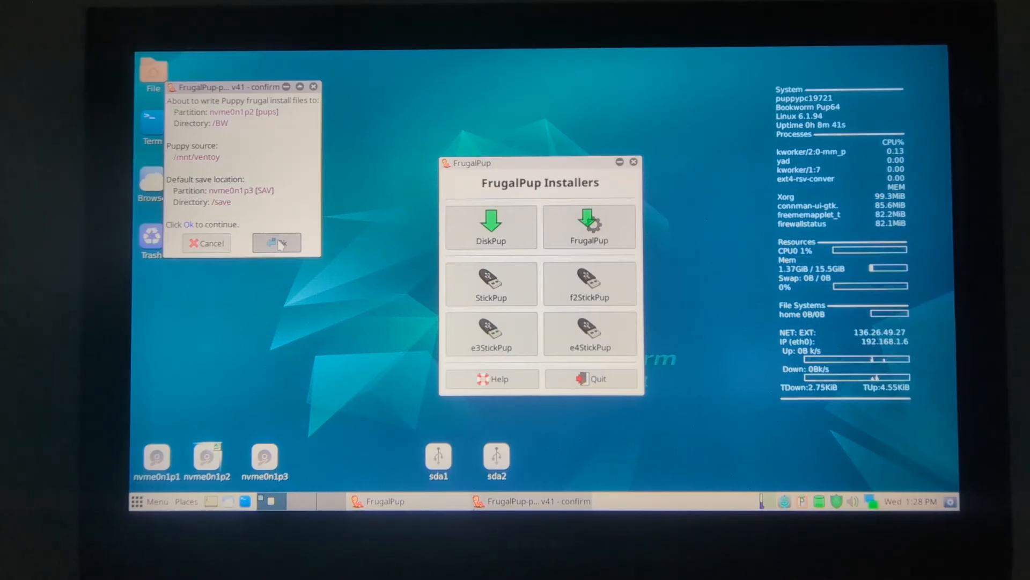
left_click(277, 242)
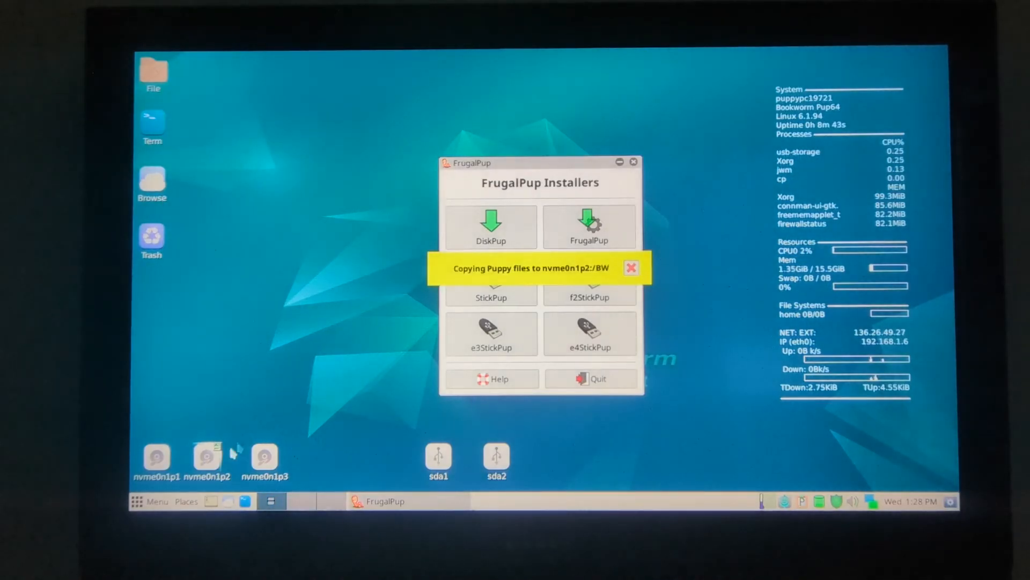
left_click(208, 457)
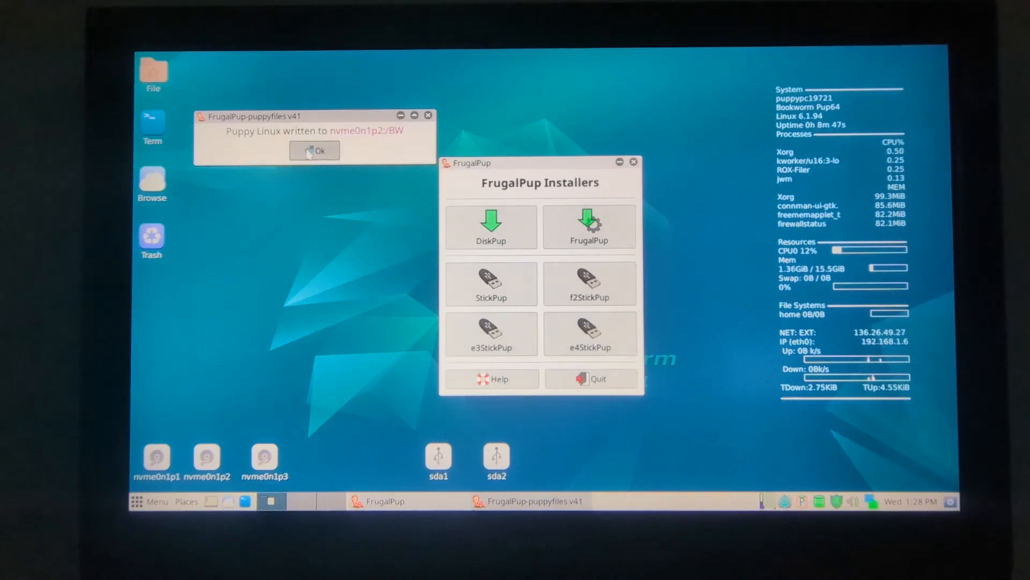
left_click(314, 151)
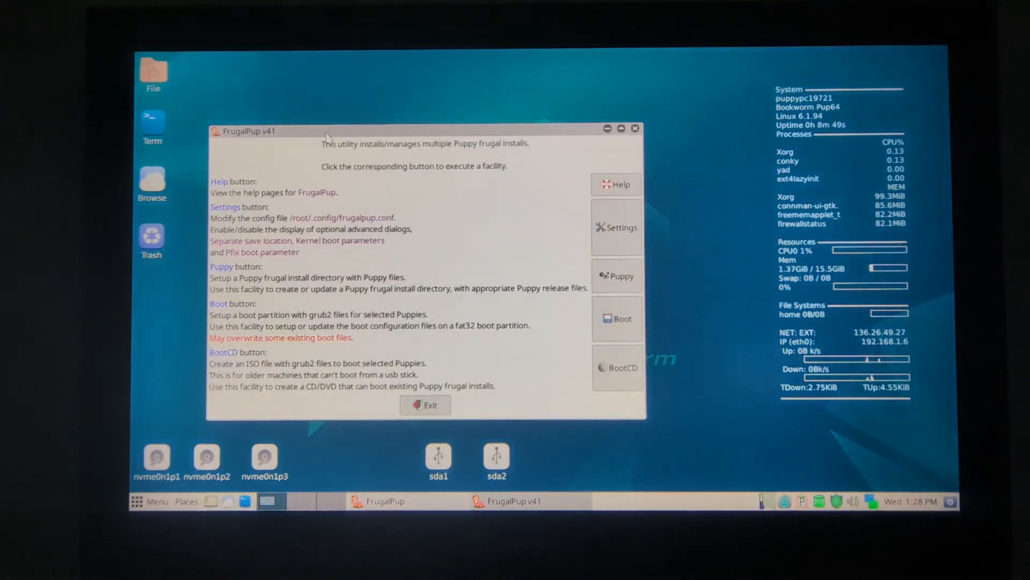
Inspect the BW folder on nvme0n1p2 in ROX-Filer to verify the files, then close it
left_click_drag(329, 135, 519, 92)
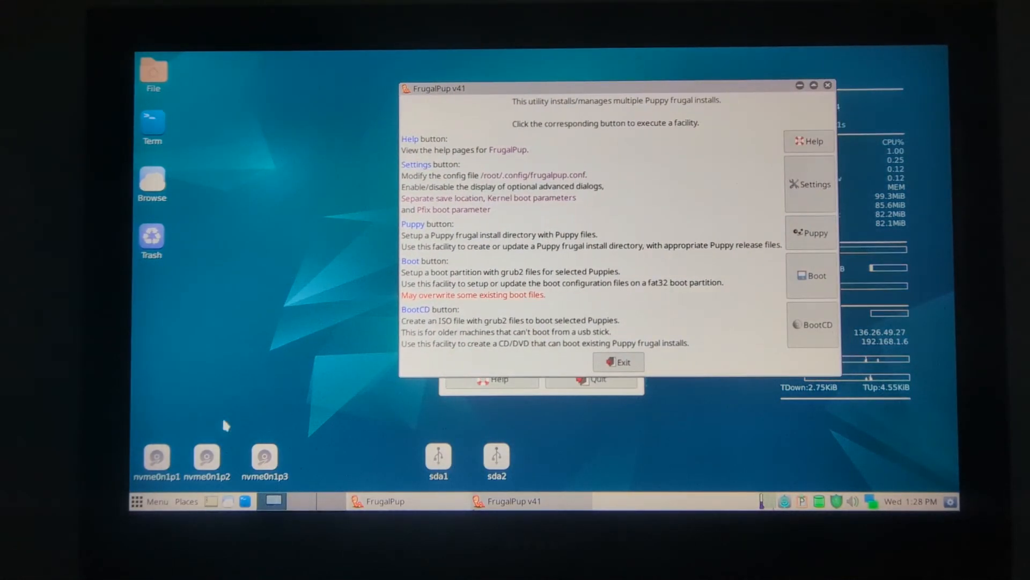
left_click(208, 457)
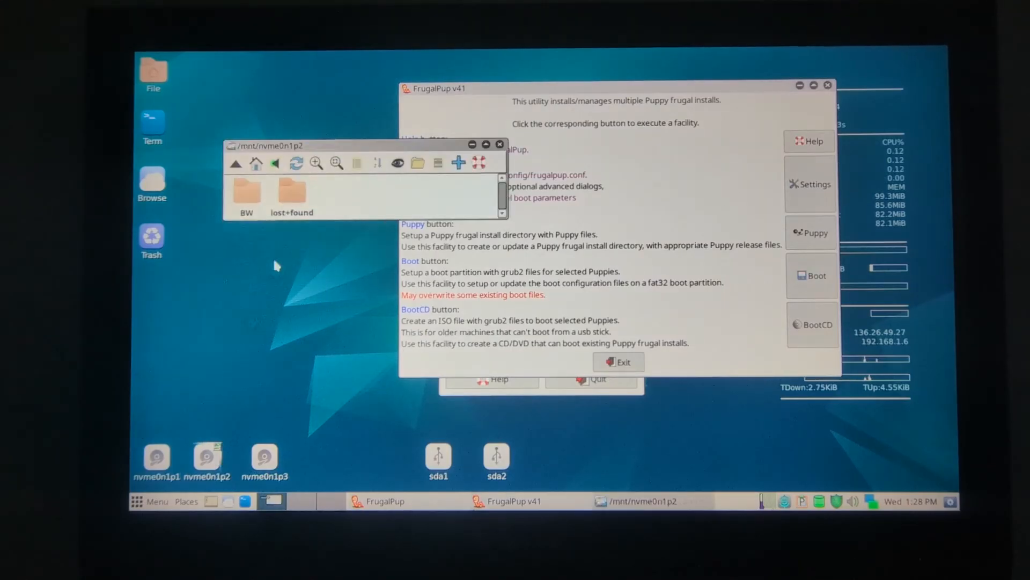
left_click(248, 197)
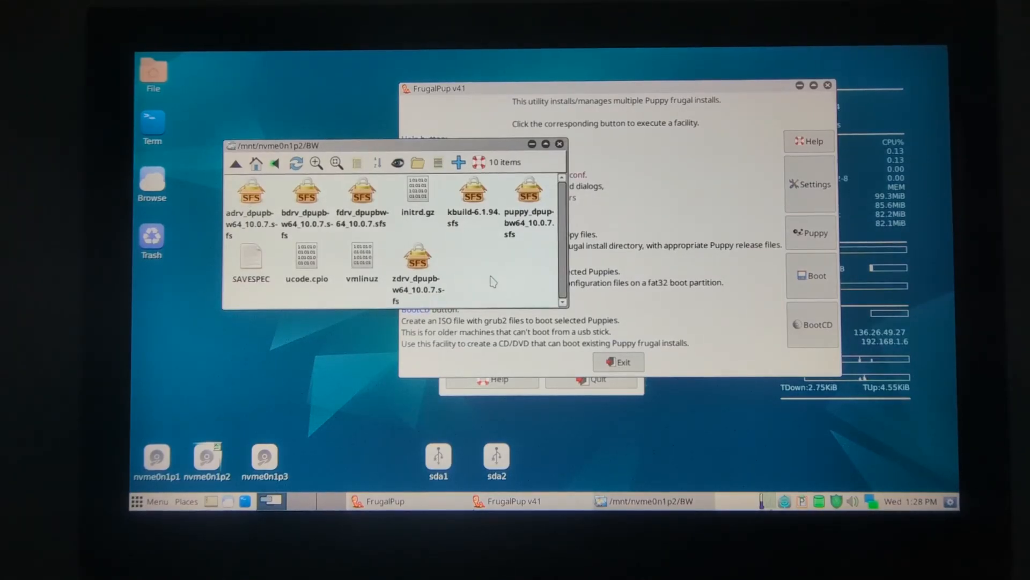
key("ctrl+q")
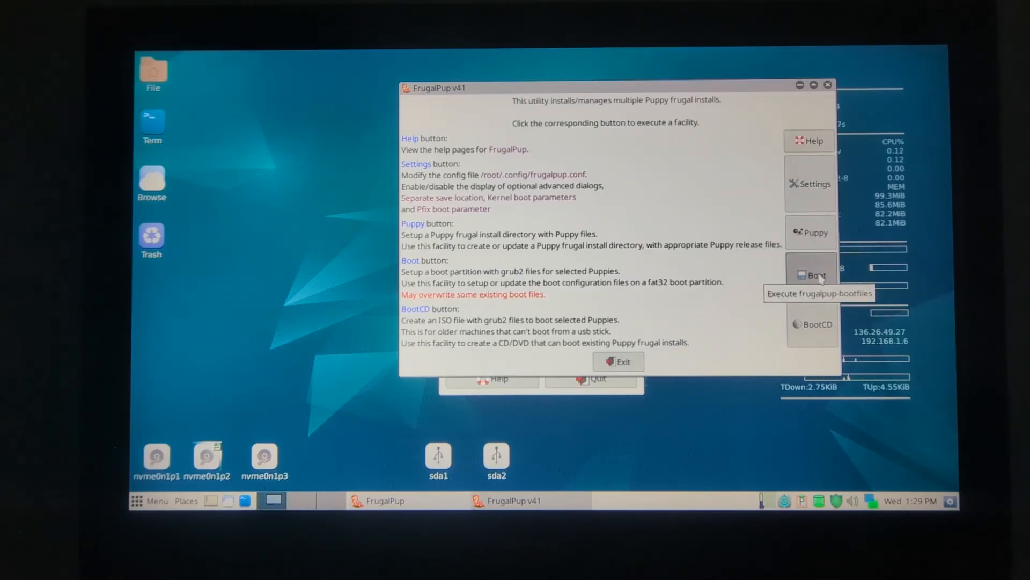
Begin Boot setup with nvme0n1p2 and its BW directory as the Puppy install
left_click(817, 277)
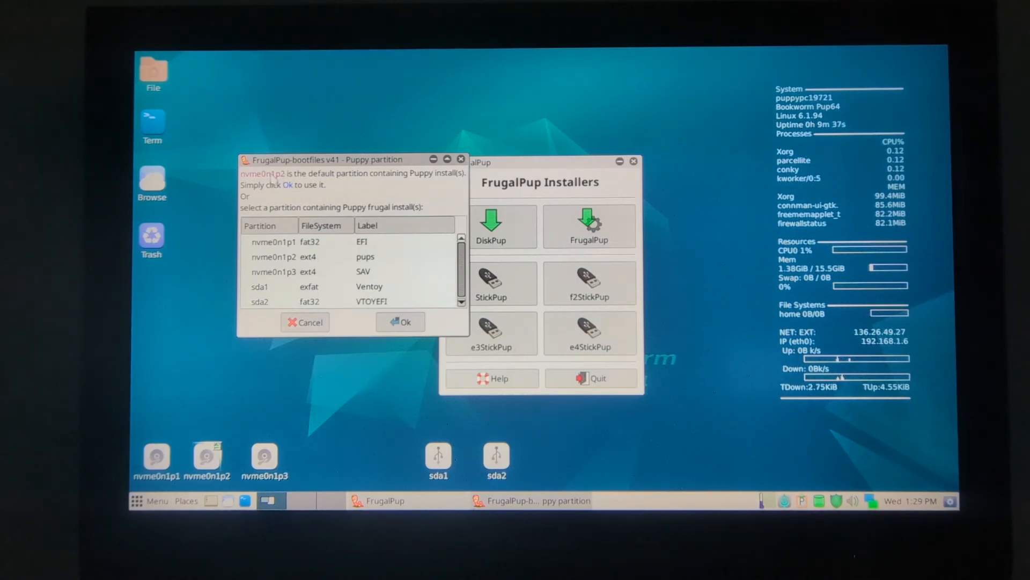
left_click(359, 257)
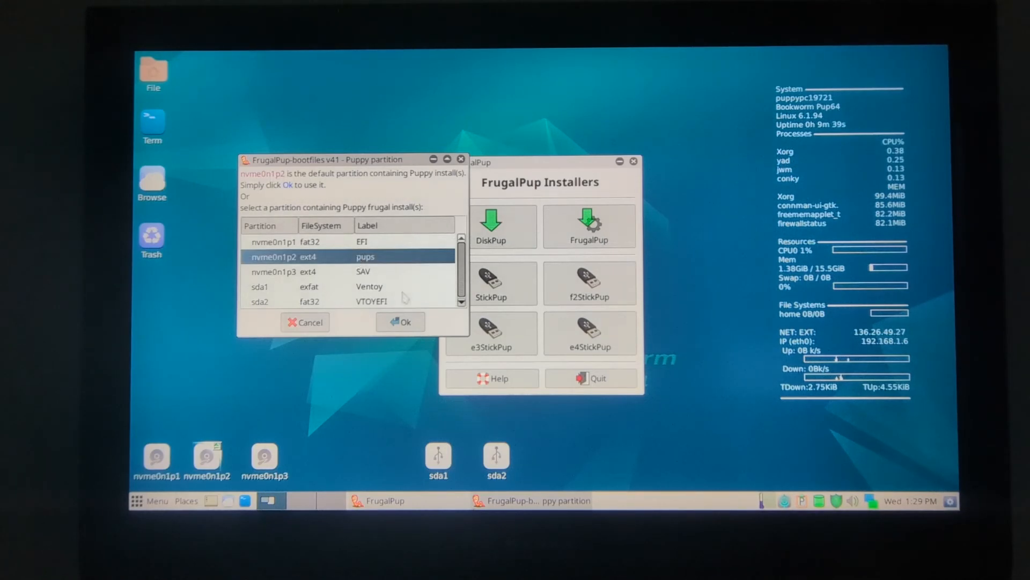
left_click(406, 323)
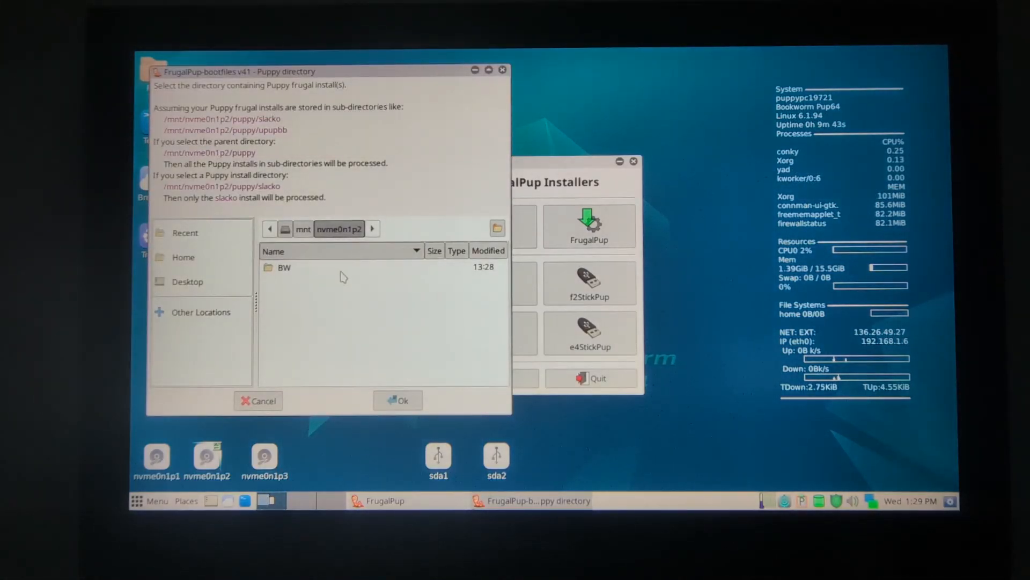
left_click(398, 401)
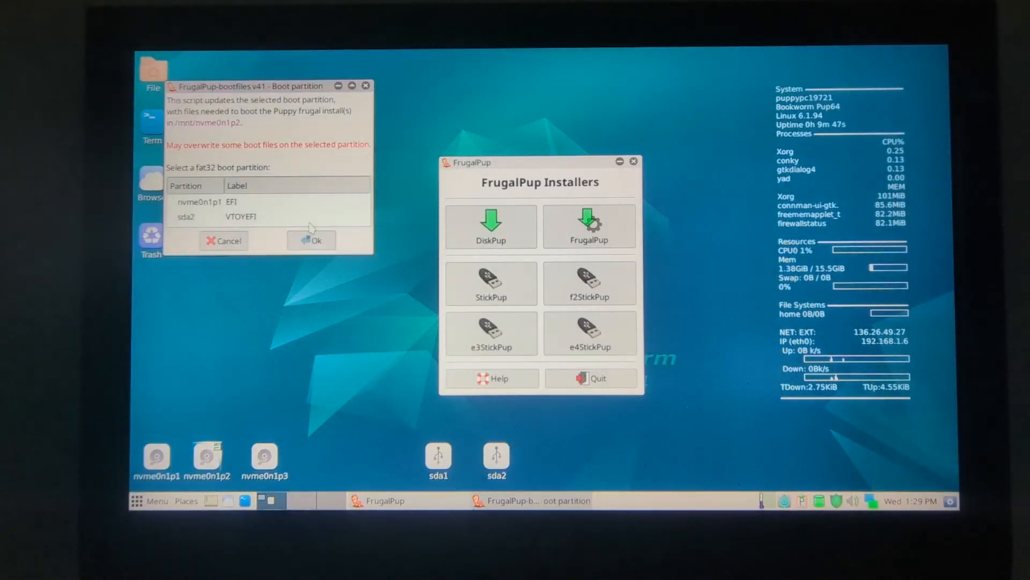
Write uefi64 grub2 boot files to the EFI partition nvme0n1p1
left_click(294, 202)
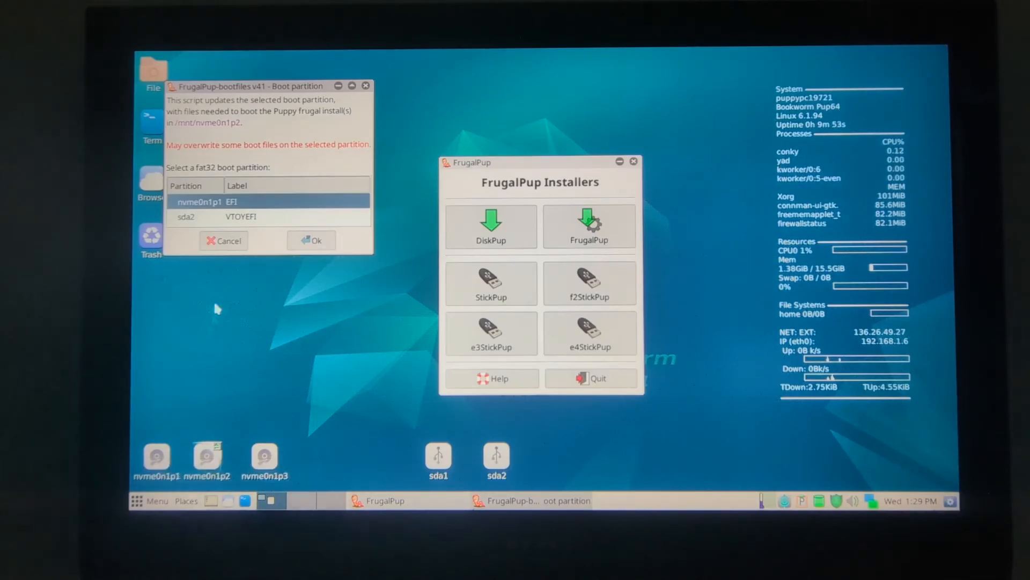
left_click(311, 239)
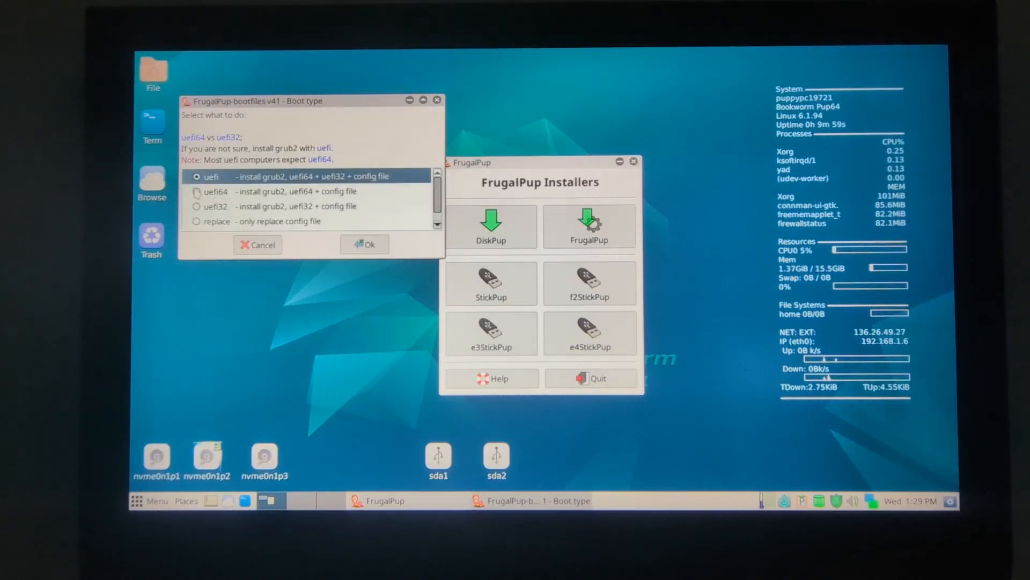
left_click(196, 192)
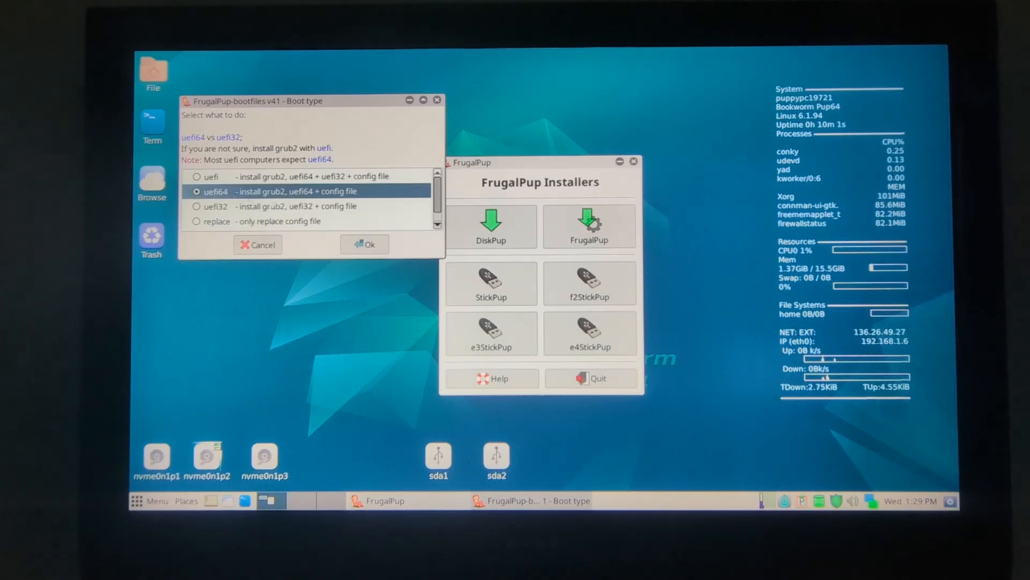
left_click(364, 244)
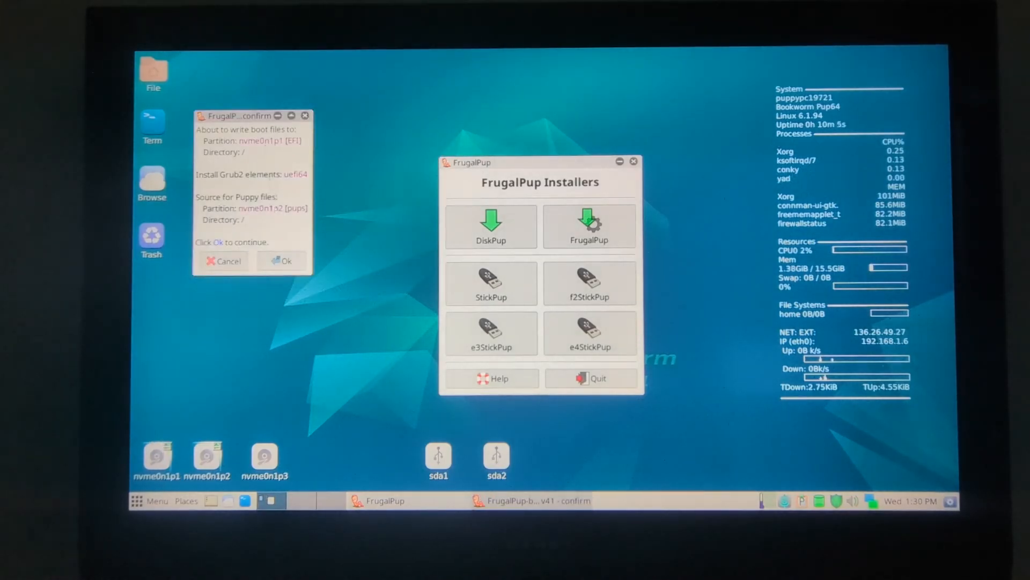
left_click(278, 262)
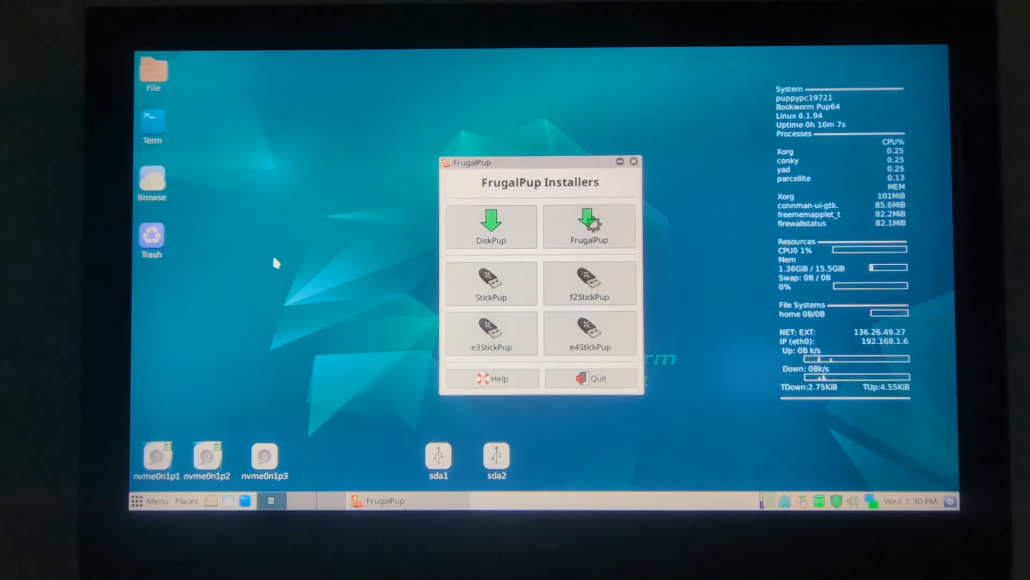
Close FrugalPup and open nvme0n1p1 in ROX-Filer to show boot, EFI and grub.cfg
left_click(329, 165)
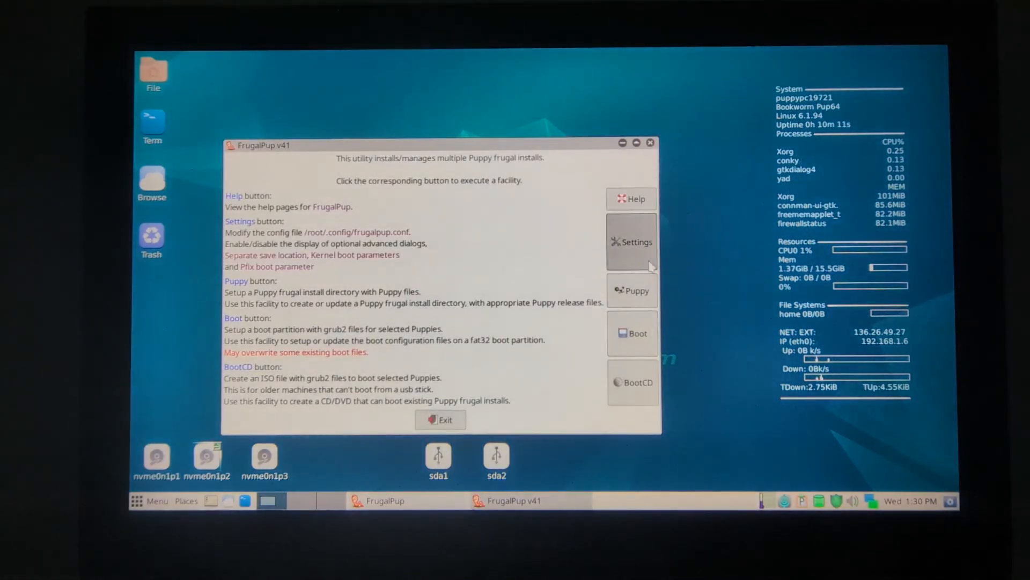
left_click(459, 422)
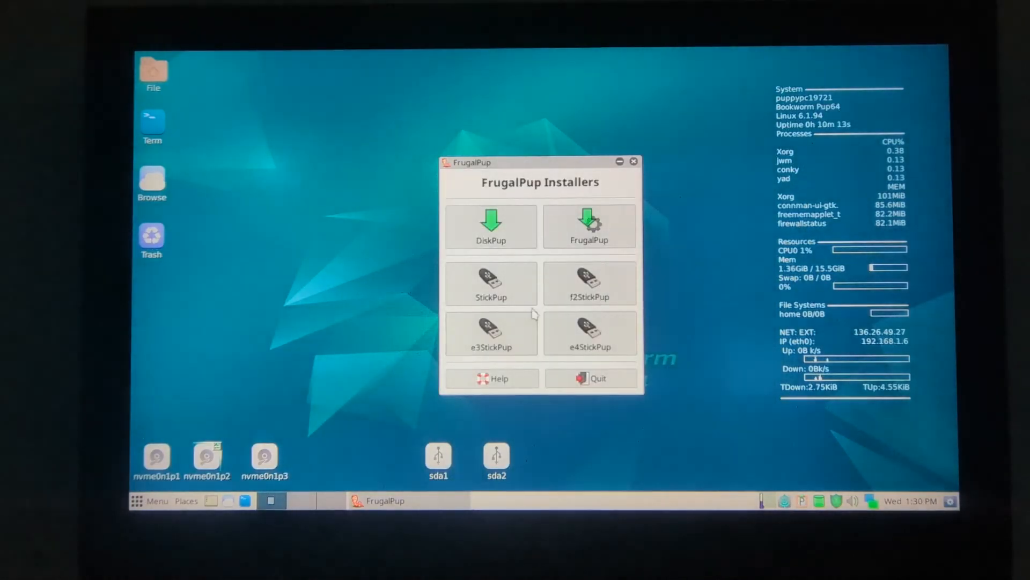
left_click(581, 379)
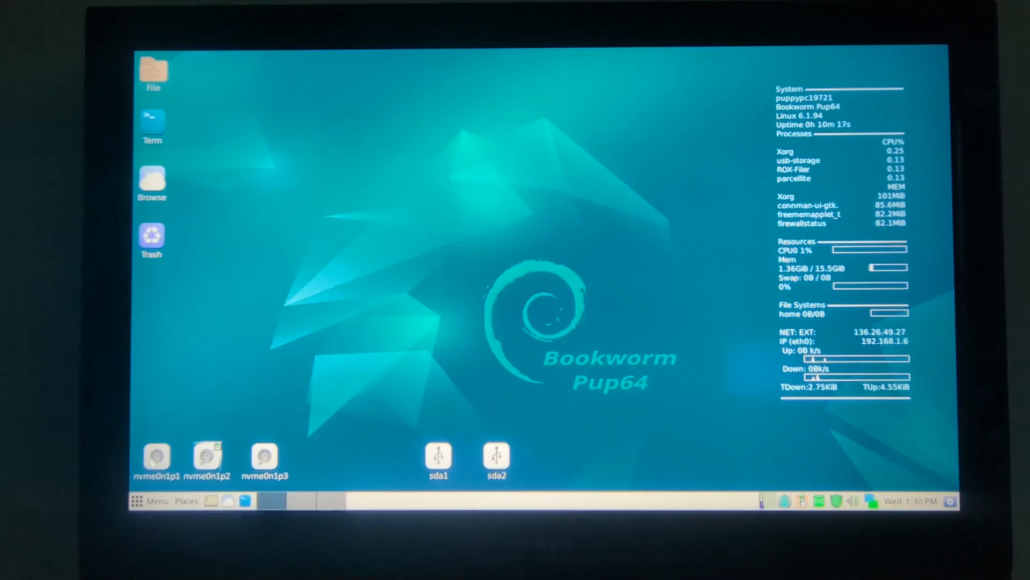
left_click(159, 457)
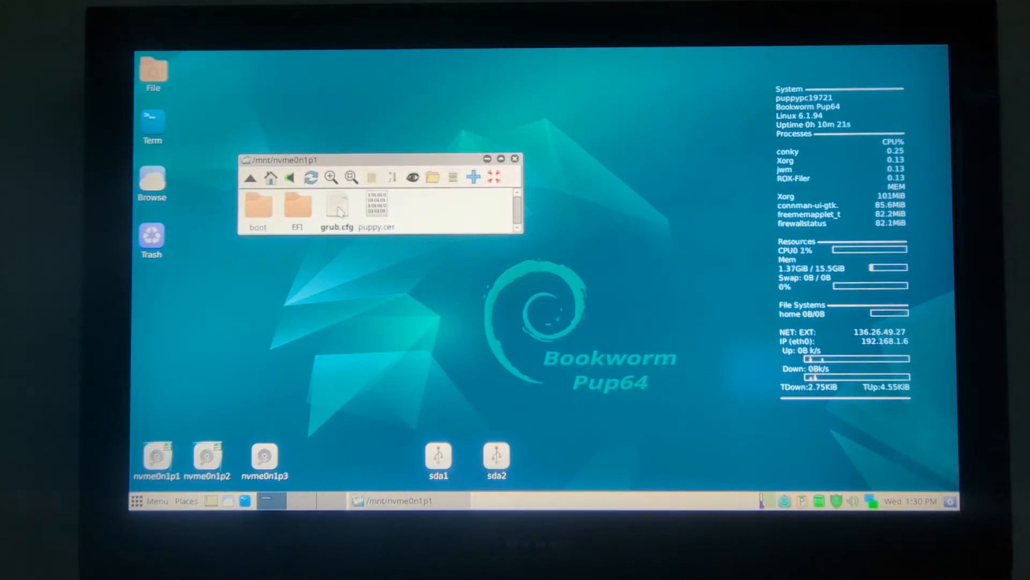
Load grub.cfg into the Geany text editor from its right-click menu
right_click(340, 209)
mouse_move(274, 210)
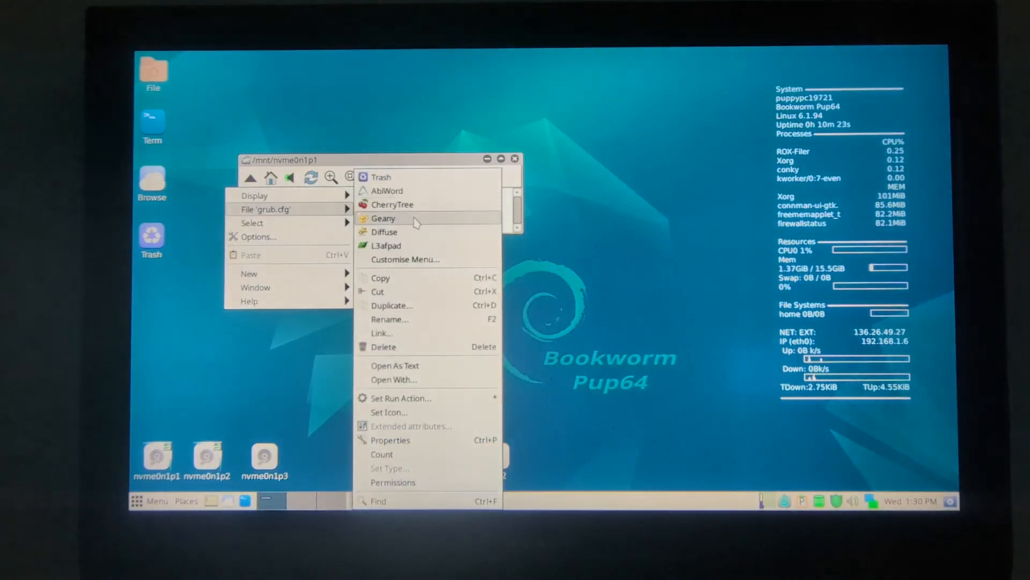
left_click(416, 221)
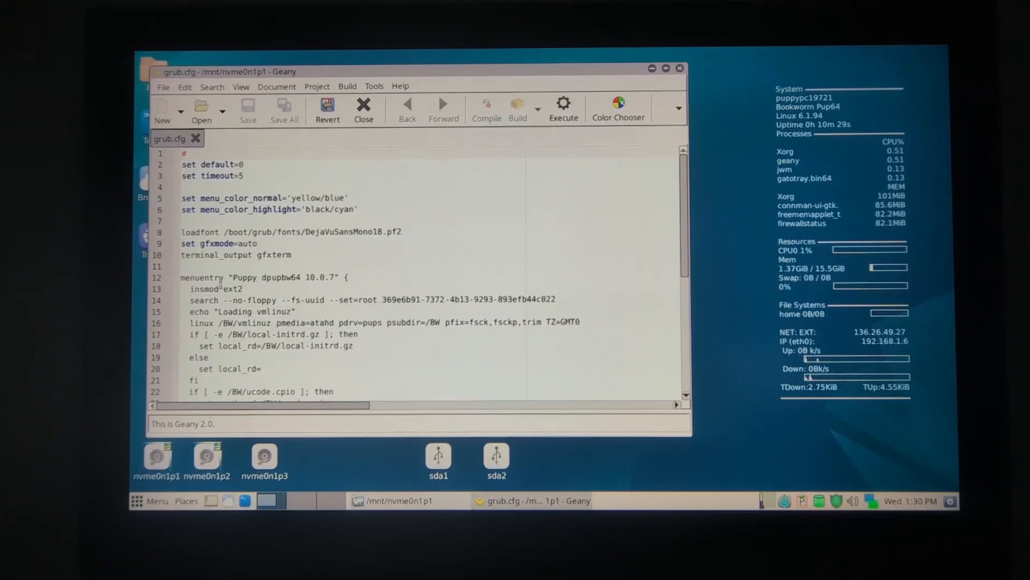
Replace the first menuentry title with BW, save grub.cfg and quit Geany
left_click(233, 277)
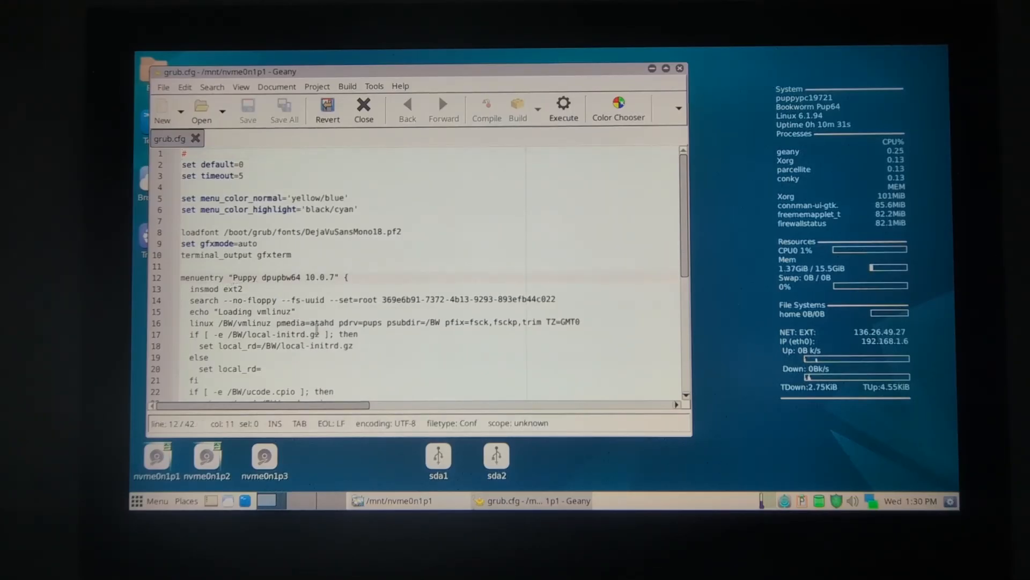
key("Delete")
key("Delete")
key("Delete")
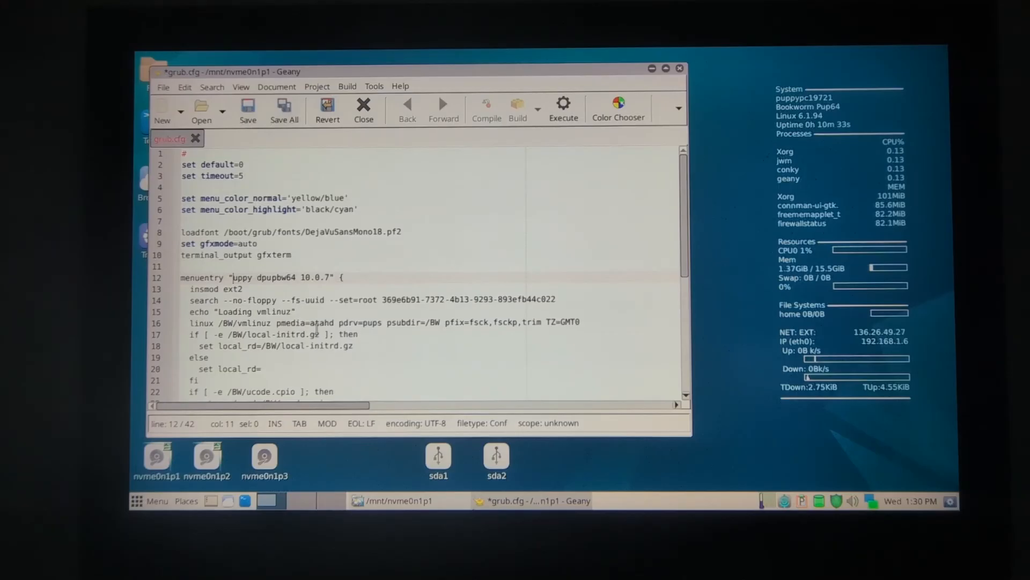
key("Delete")
key("Delete")
key("Delete")
key("Delete")
key("Delete")
key("Delete")
key("Delete")
key("Delete")
key("Delete")
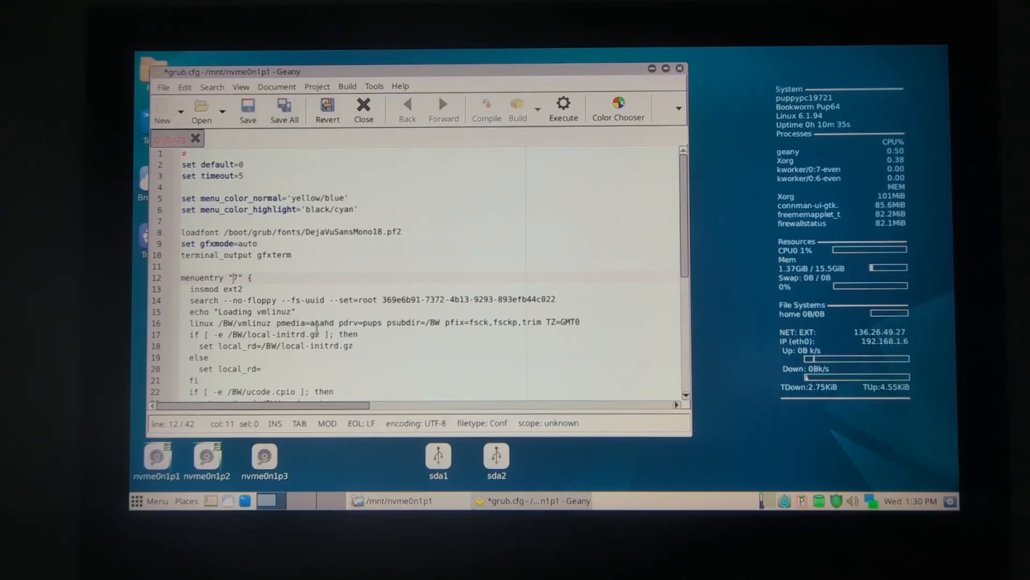
key("Delete")
type("BW")
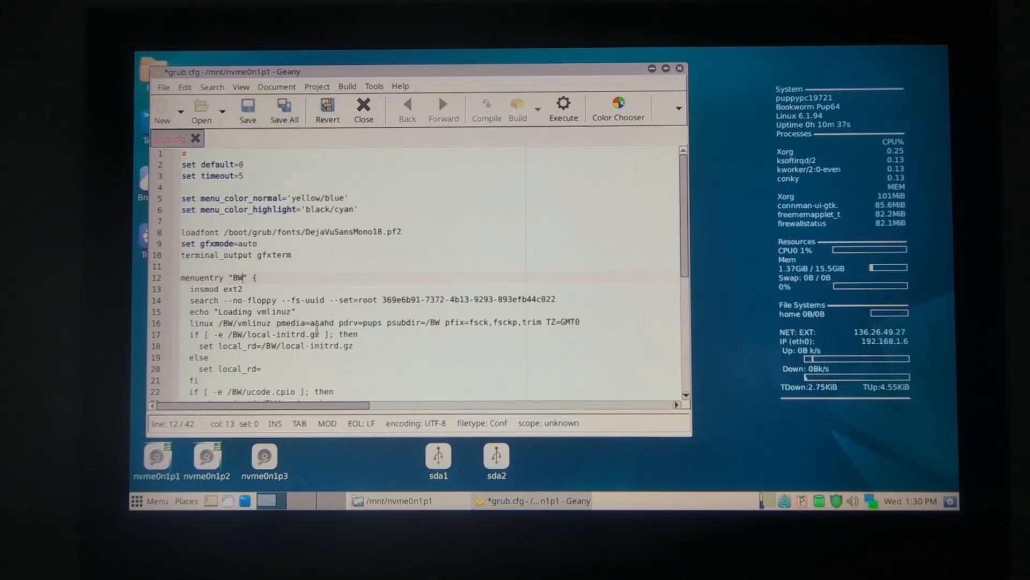
scroll(316, 328, "down", 1)
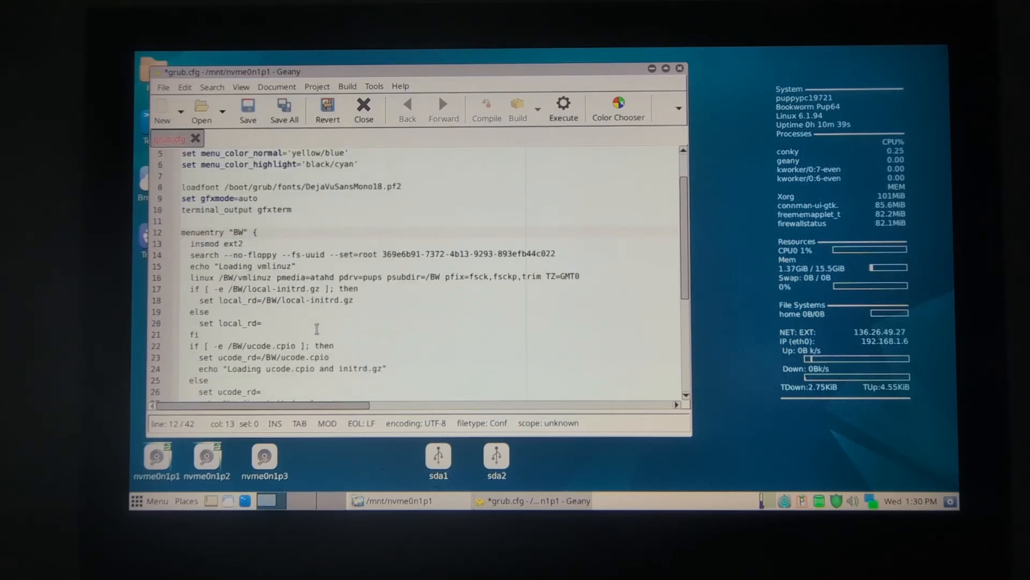
scroll(316, 328, "down", 2)
scroll(317, 328, "down", 2)
scroll(316, 328, "down", 1)
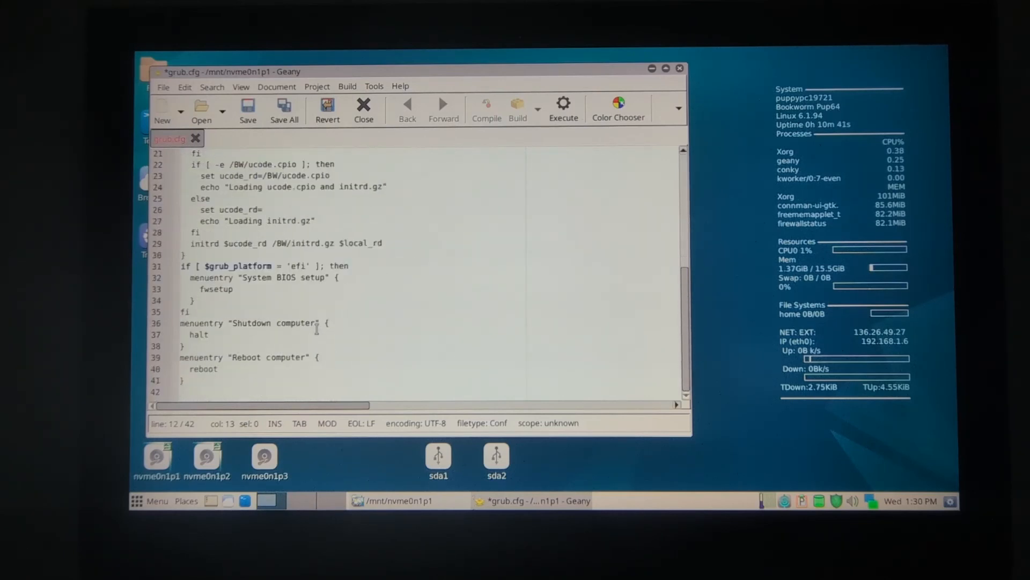
left_click(247, 110)
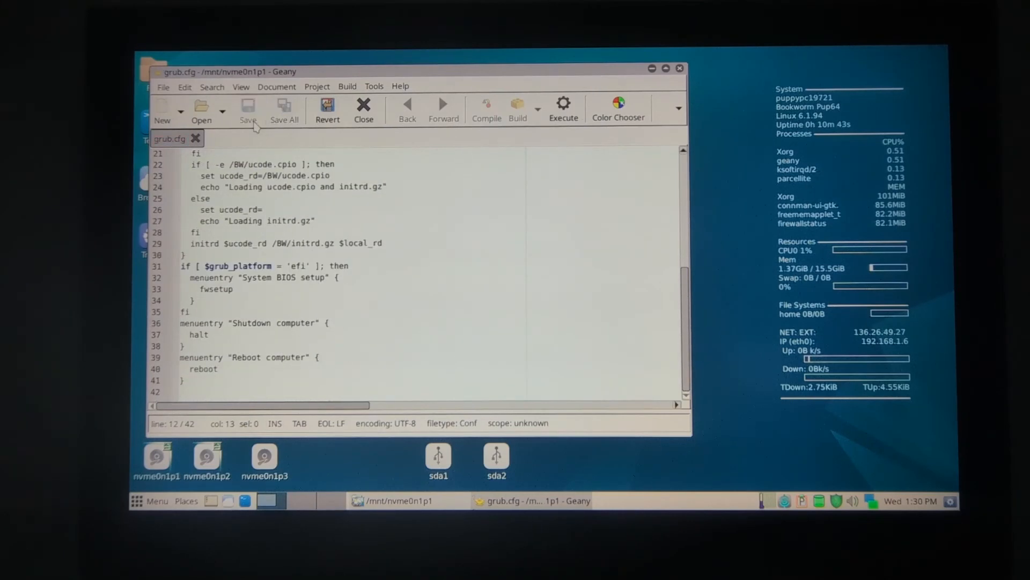
left_click(680, 70)
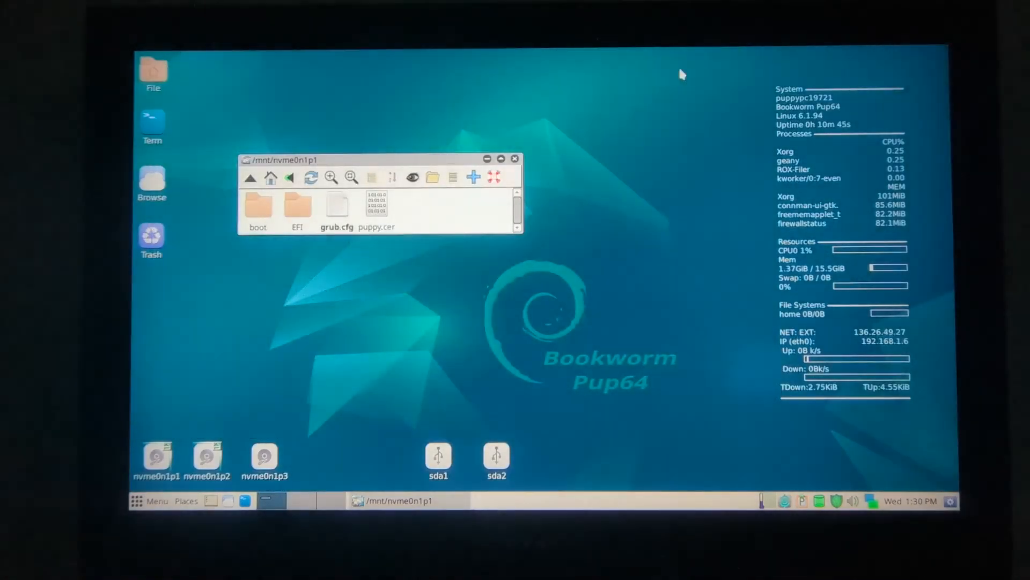
Close the ROX-Filer window and reboot via Leave > Reboot without saving the session
left_click(516, 159)
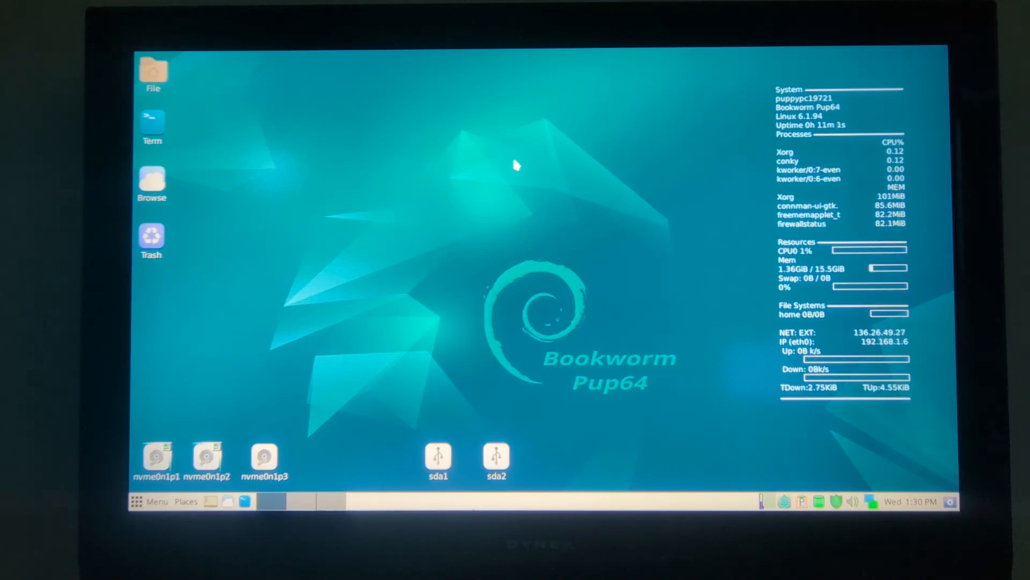
right_click(514, 156)
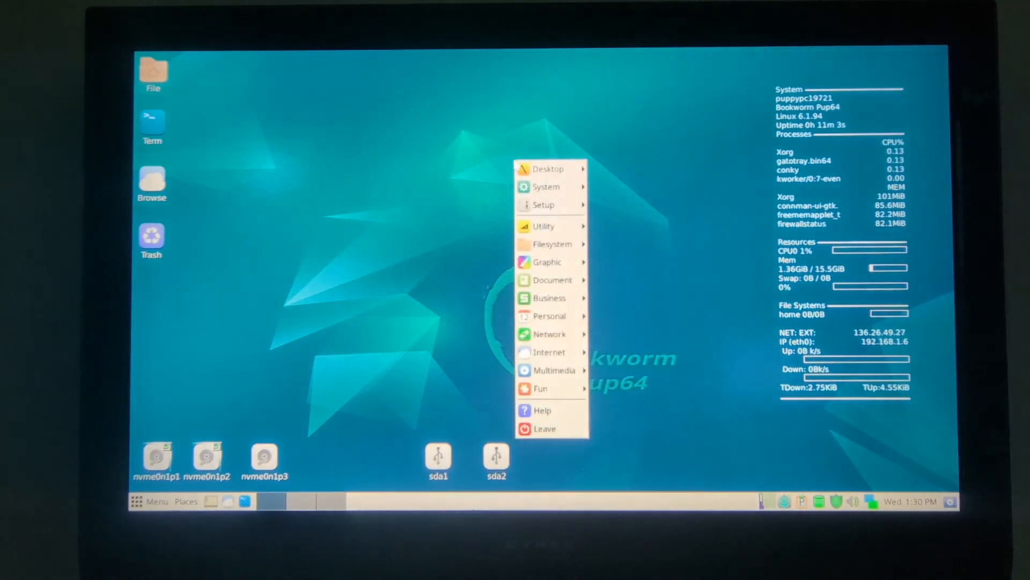
left_click(545, 428)
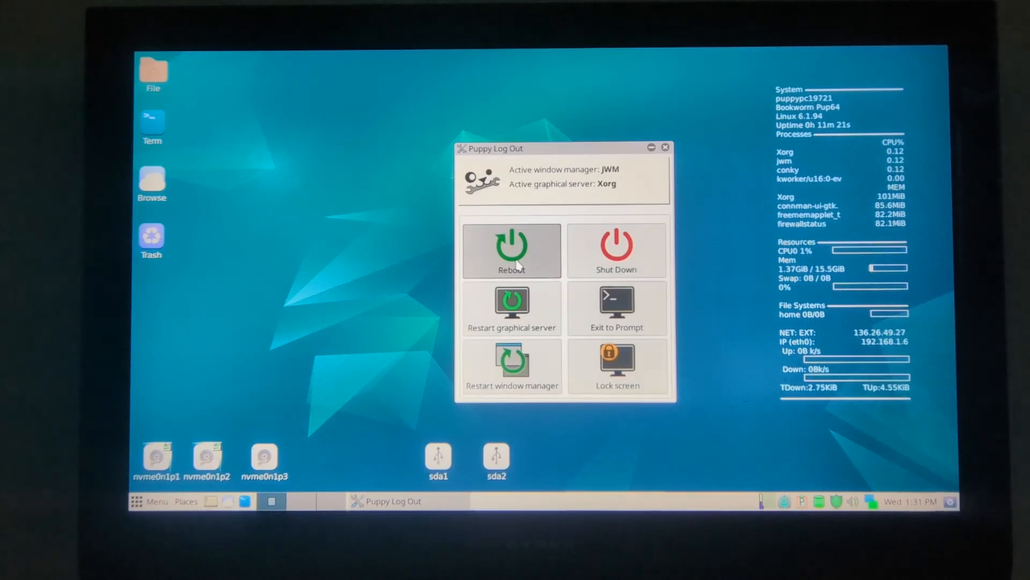
left_click(515, 256)
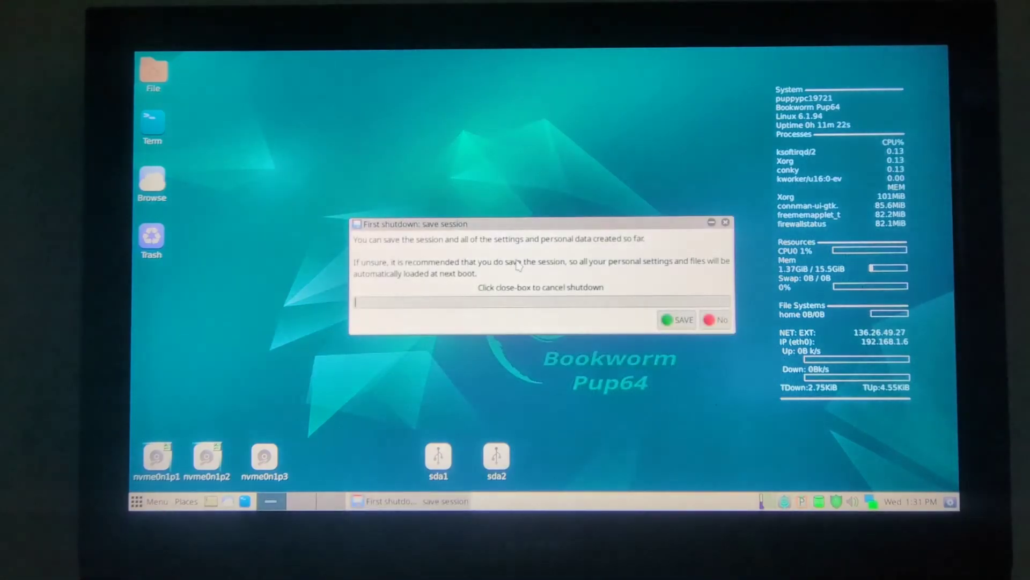
left_click(716, 320)
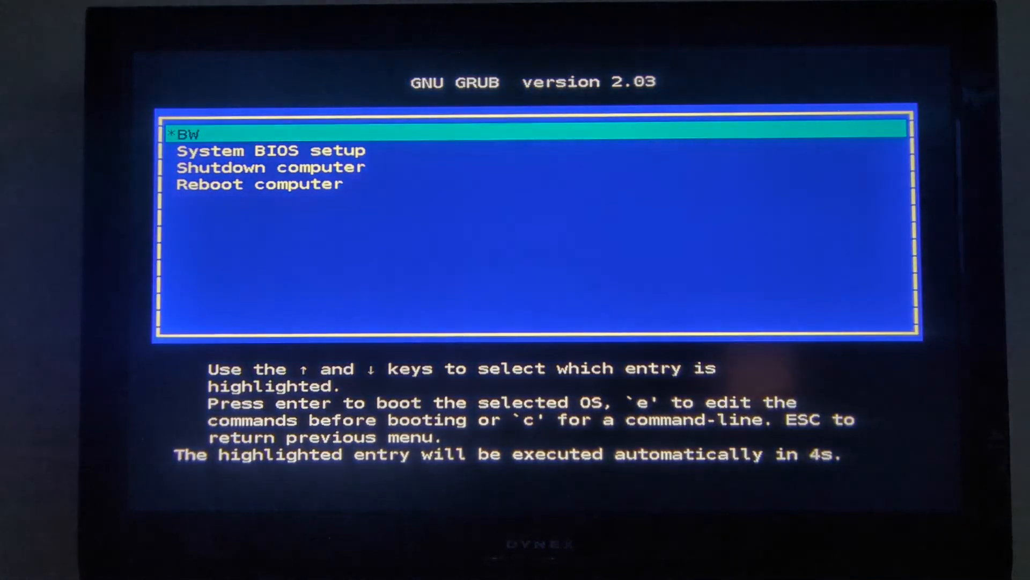
Halt the GRUB countdown with arrow keys and leave the *BW entry highlighted to boot
key("Down")
key("Up")
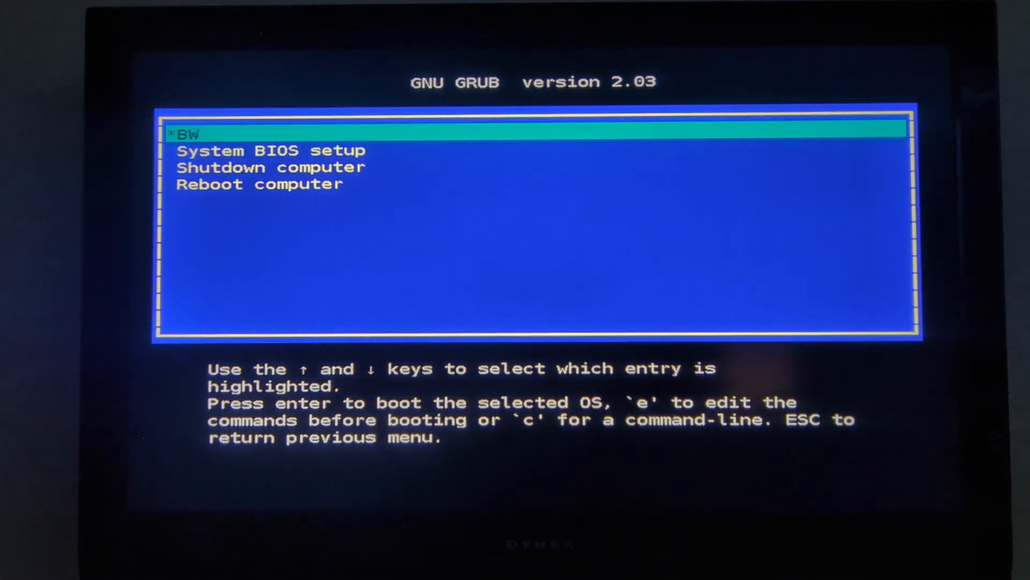
key("Down")
key("Up")
key("Down")
key("Up")
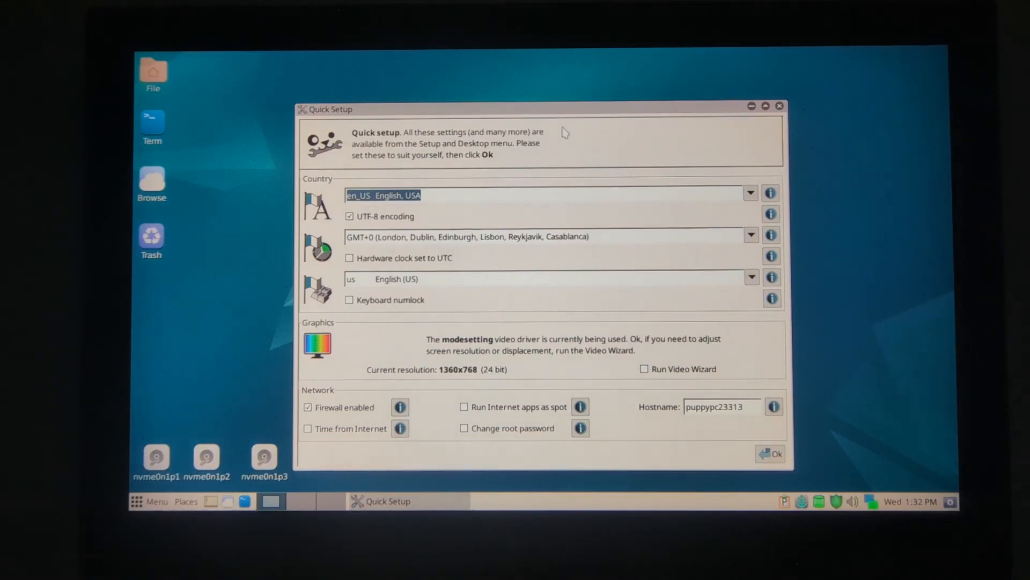
Confirm the nvme0n1p3 save folder contains AUTOSAVE, then close it and reposition Quick Setup
left_click_drag(555, 105, 554, 98)
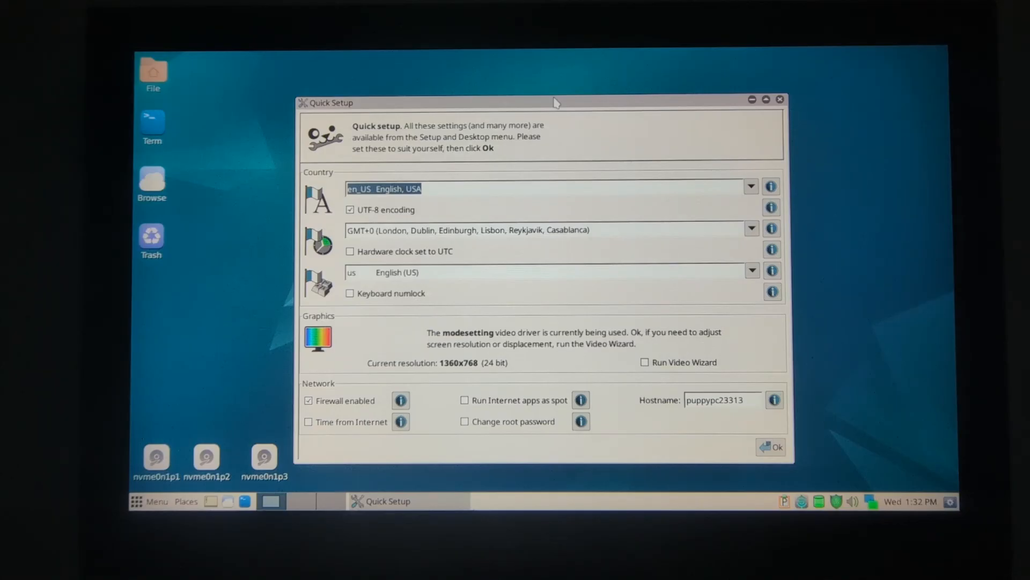
left_click(265, 457)
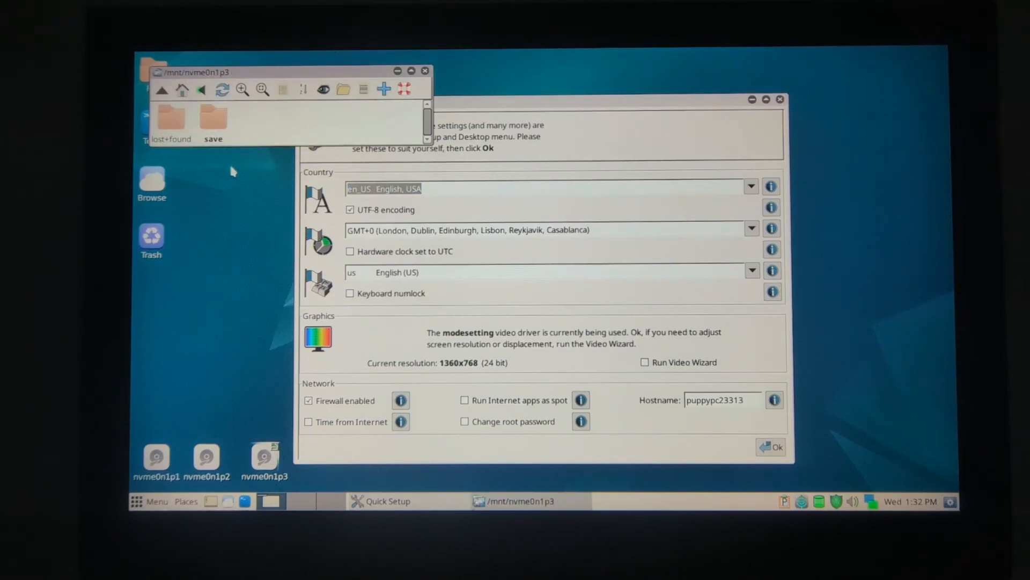
left_click(214, 128)
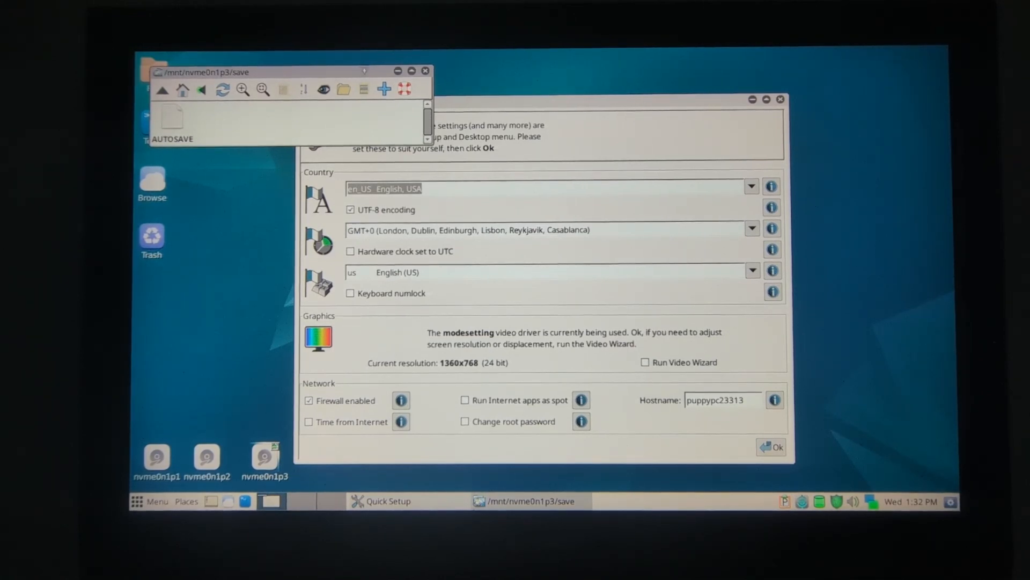
left_click(426, 71)
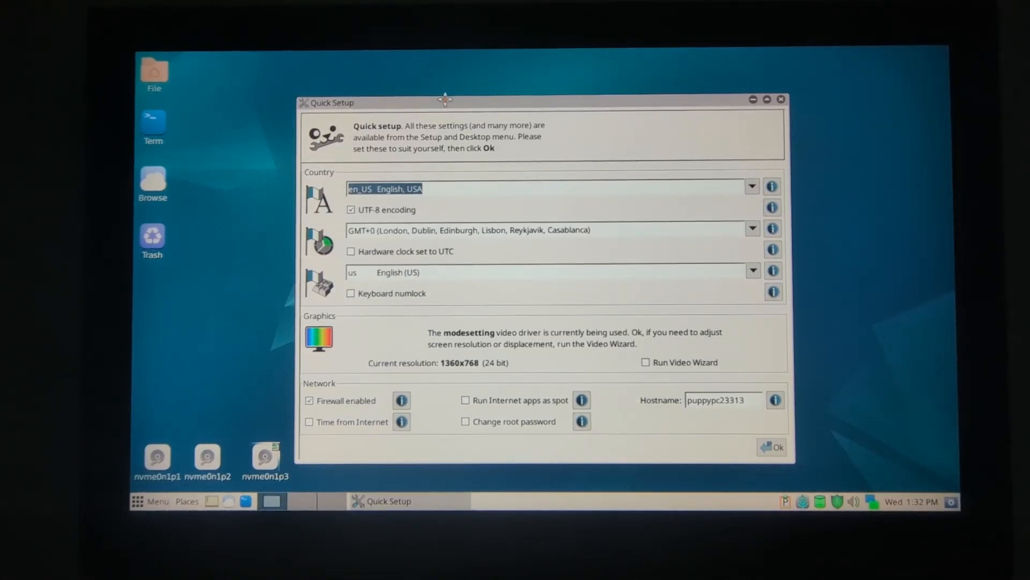
left_click_drag(447, 103, 475, 75)
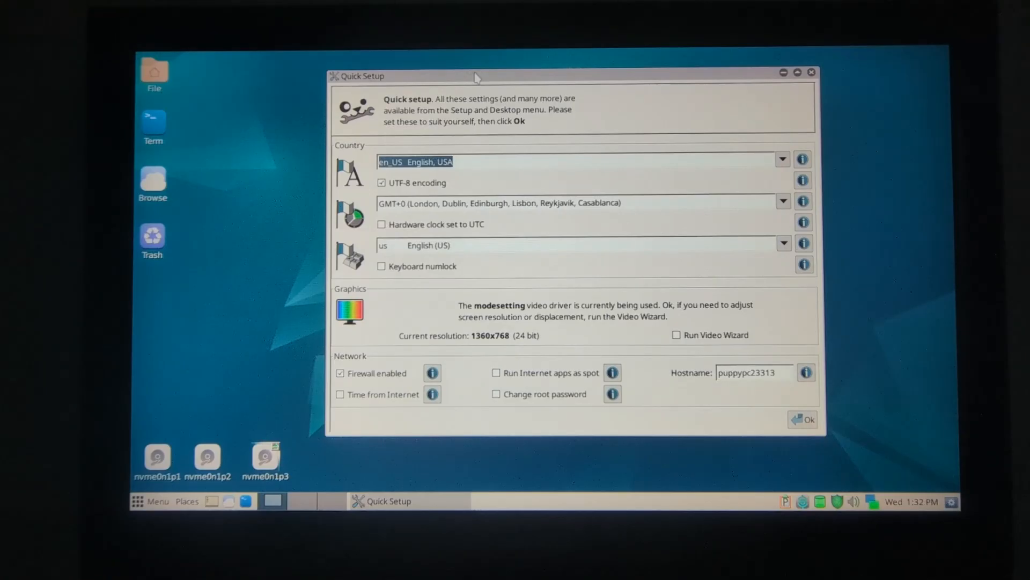